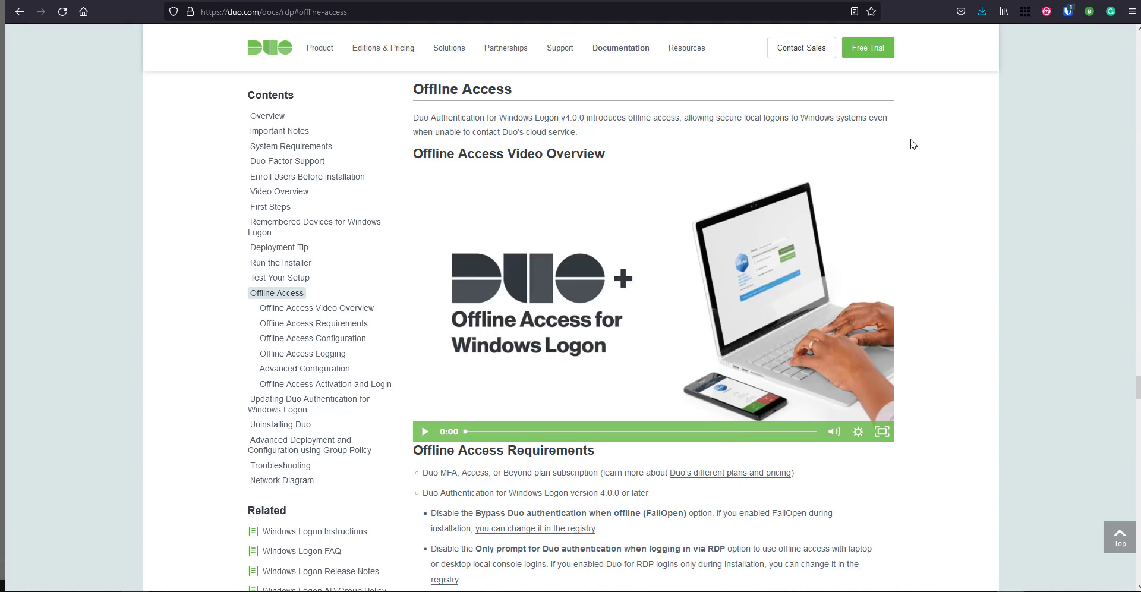
# - Scroll past the video to Offline Access Requirements: plan, version 4.0.0 and supported authenticators
pyautogui.scroll(-2, 914, 149)
pyautogui.scroll(2, 914, 150)
pyautogui.scroll(-4, 991, 203)
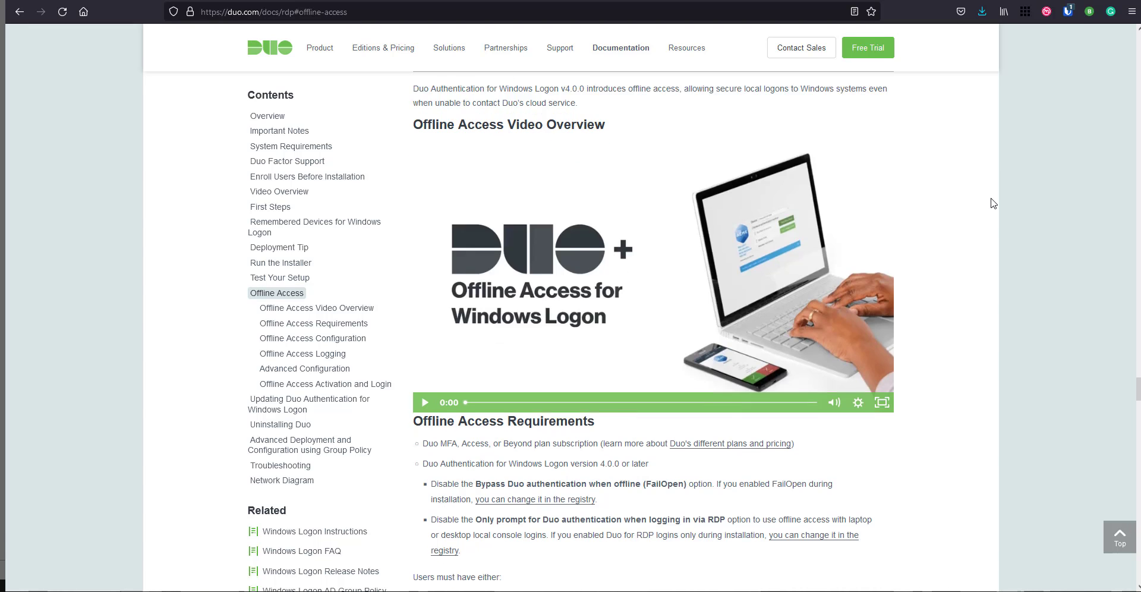
pyautogui.scroll(-2, 991, 201)
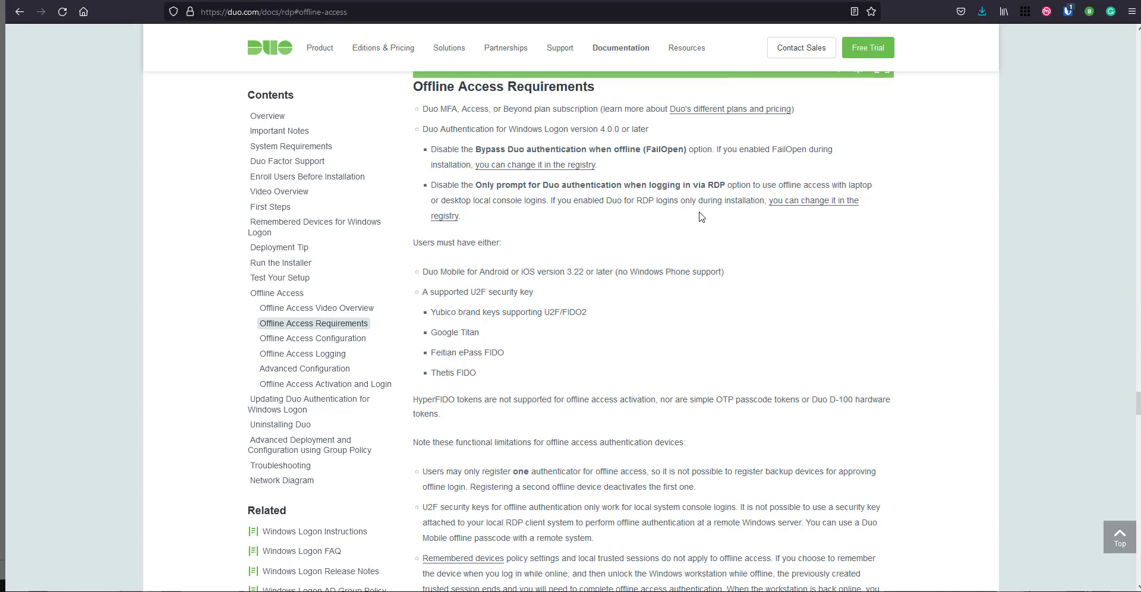
# - Read the supported offline authenticators and offline-device limitations, down to Offline Access Configuration
pyautogui.scroll(-2, 683, 200)
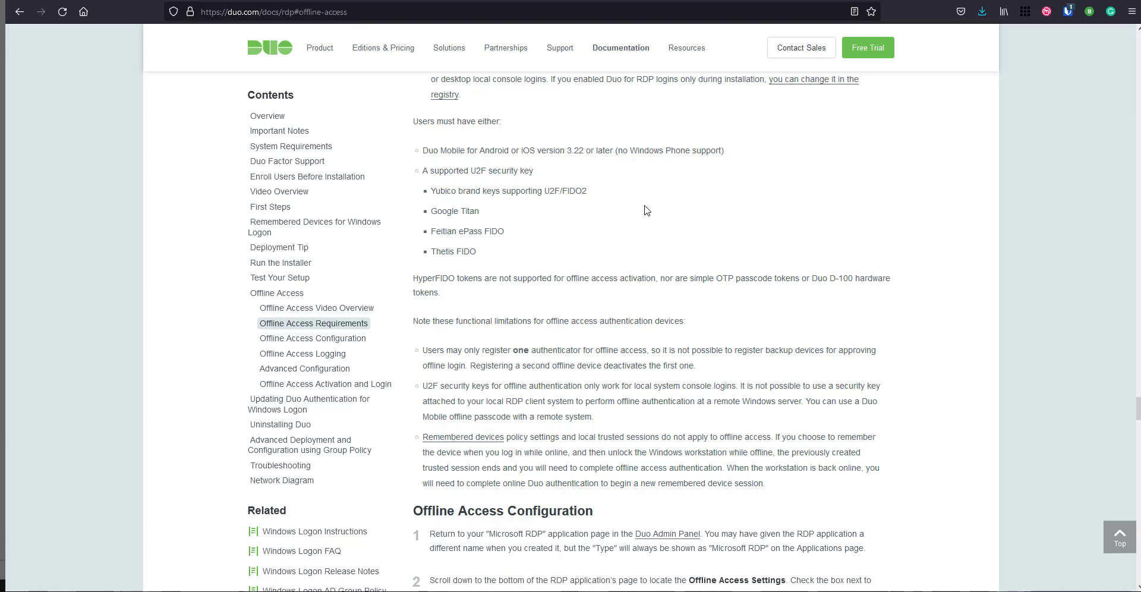
pyautogui.scroll(-1, 646, 210)
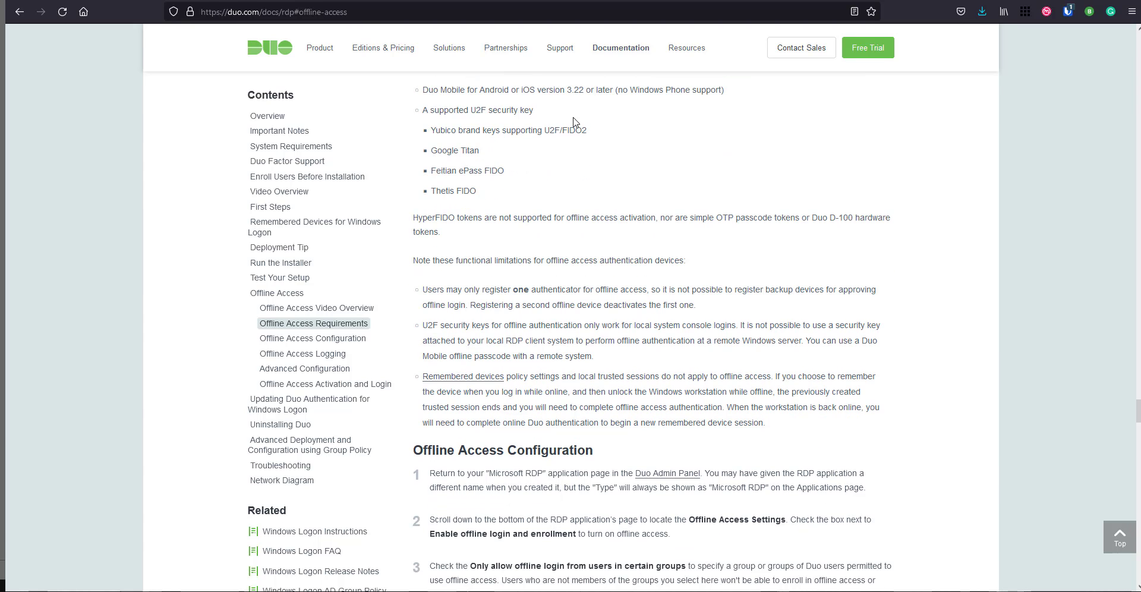
pyautogui.scroll(1, 525, 177)
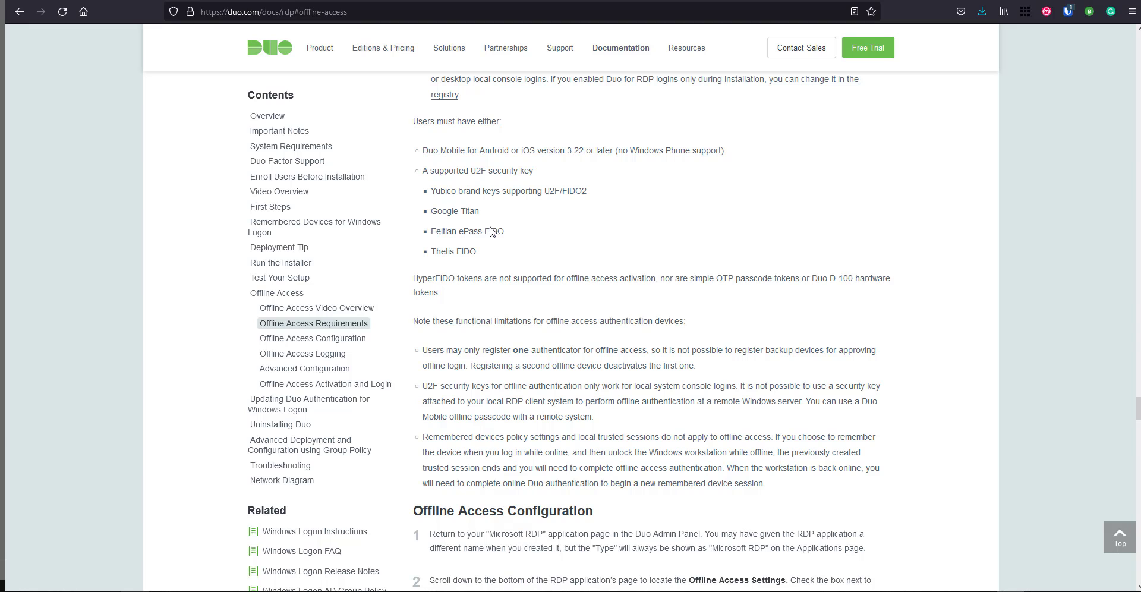
pyautogui.scroll(-1, 564, 242)
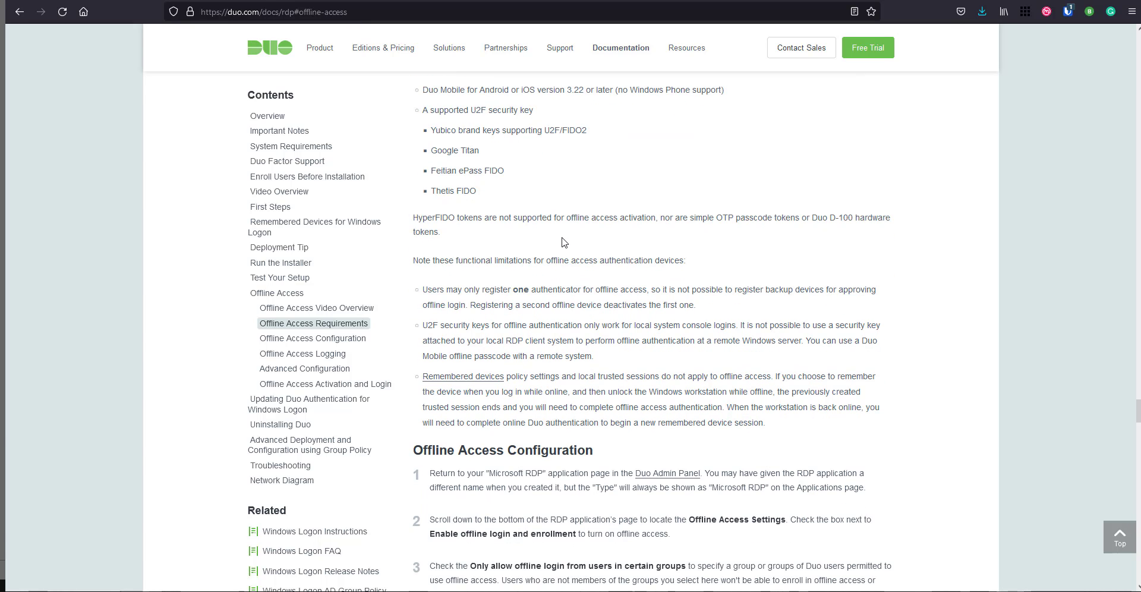
pyautogui.scroll(-1, 564, 242)
pyautogui.scroll(-1, 565, 232)
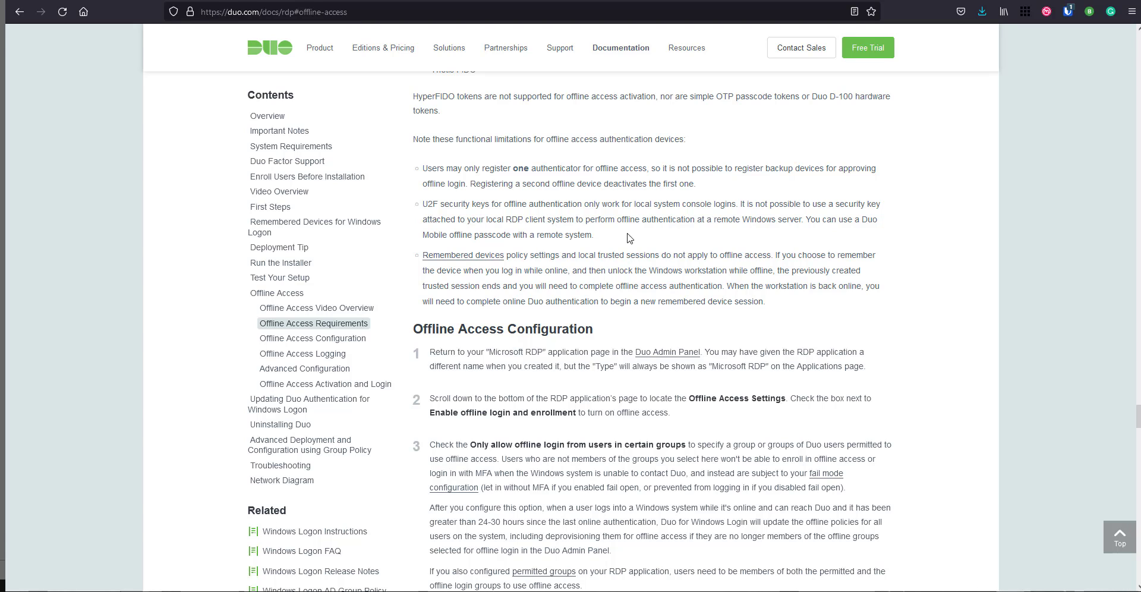
pyautogui.scroll(-1, 614, 221)
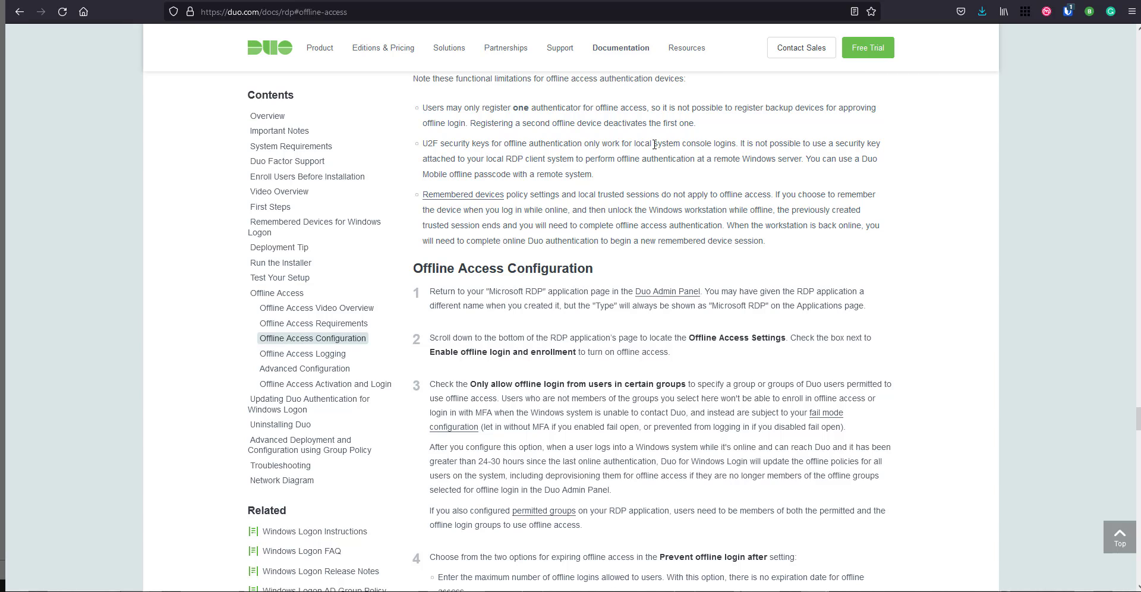
# - Highlight 'local system console logins' in the U2F security key limitation bullet
pyautogui.moveTo(635, 144); pyautogui.dragTo(736, 142)
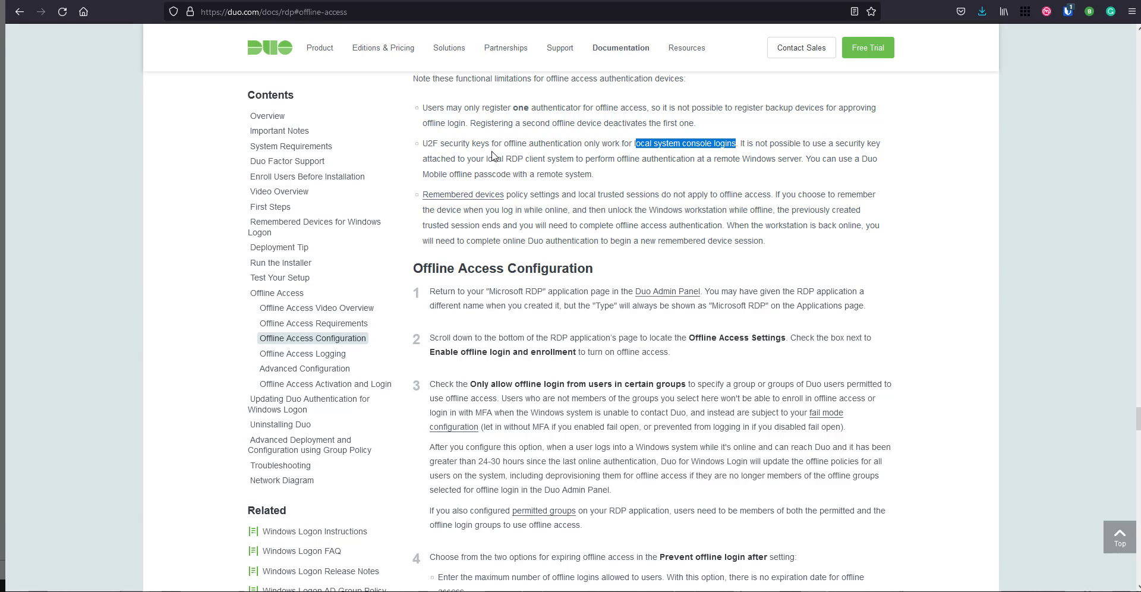
pyautogui.scroll(-2, 494, 158)
pyautogui.scroll(1, 497, 162)
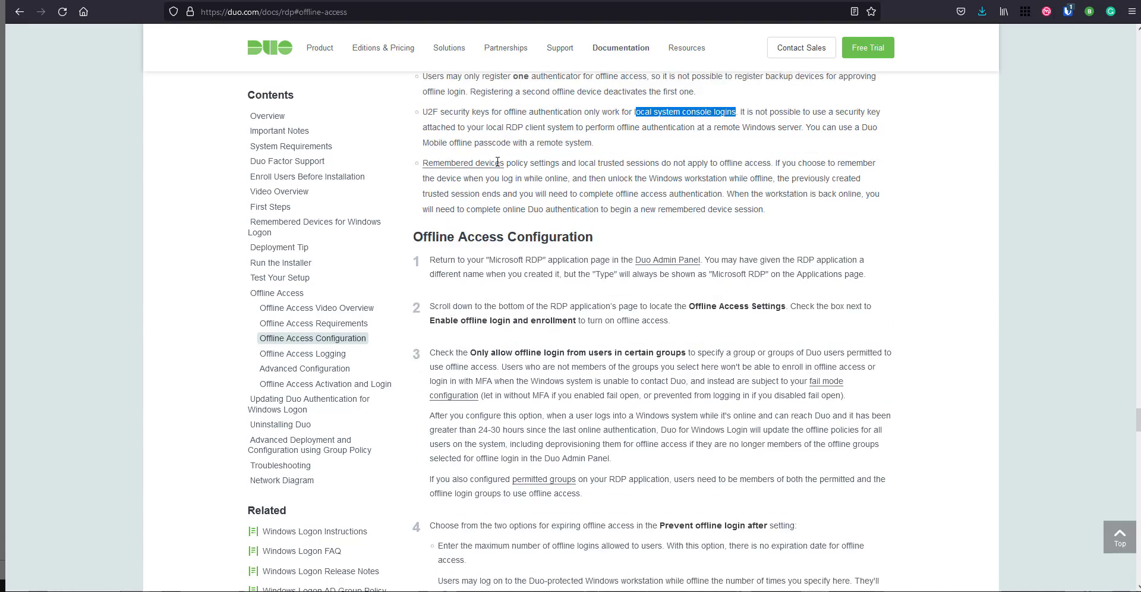
# - Read Offline Access Configuration steps 1–6: enabling offline login, group restrictions and expiration limits
pyautogui.scroll(-1, 497, 162)
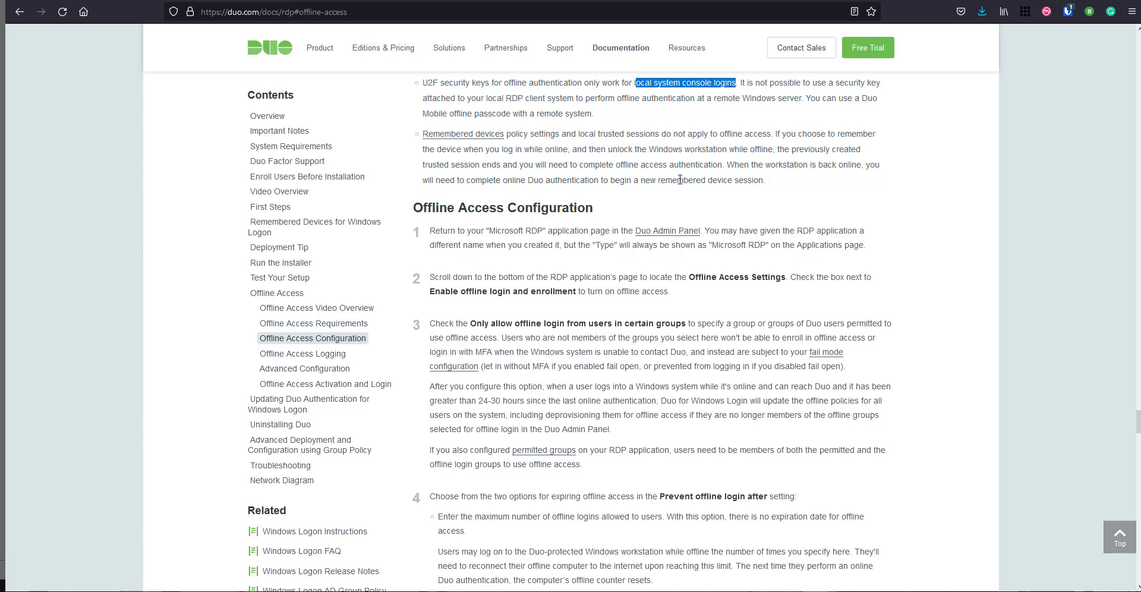
pyautogui.scroll(-2, 680, 180)
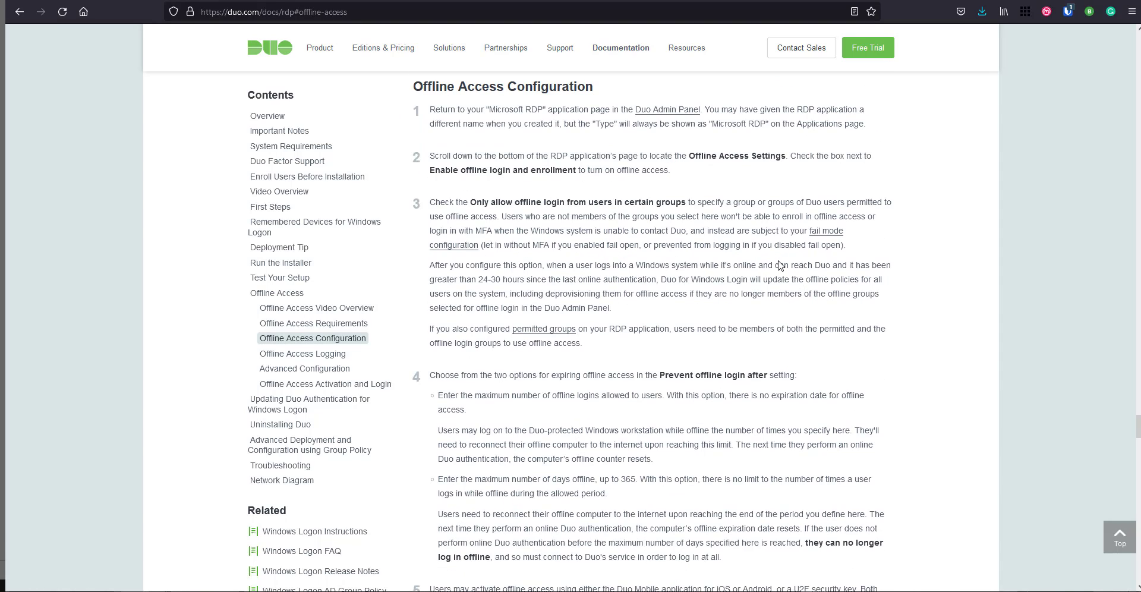
pyautogui.scroll(-3, 774, 270)
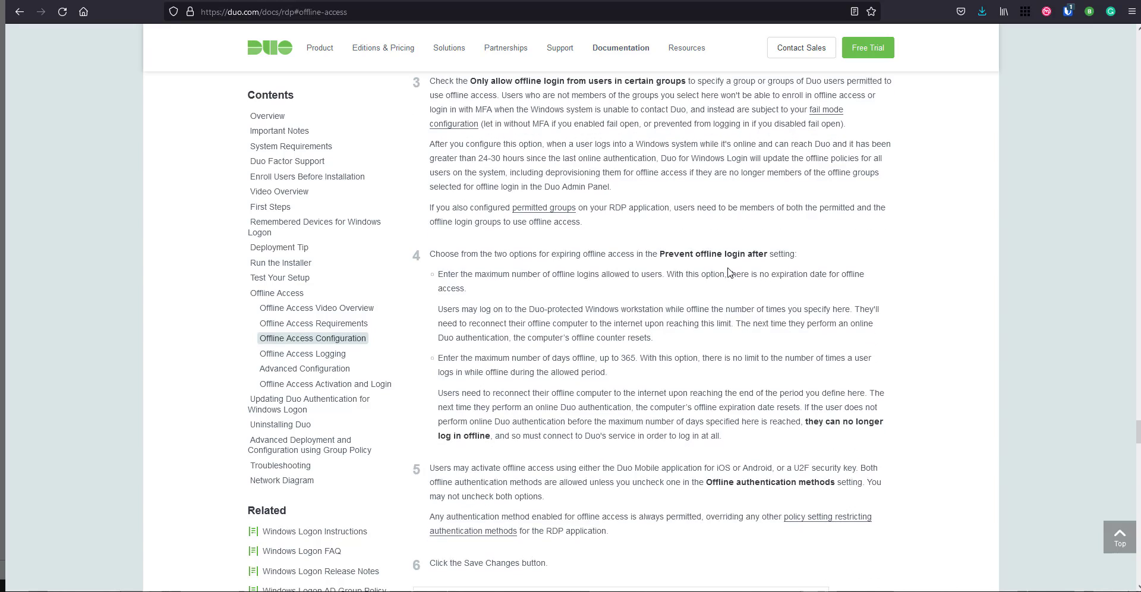
pyautogui.scroll(4, 730, 275)
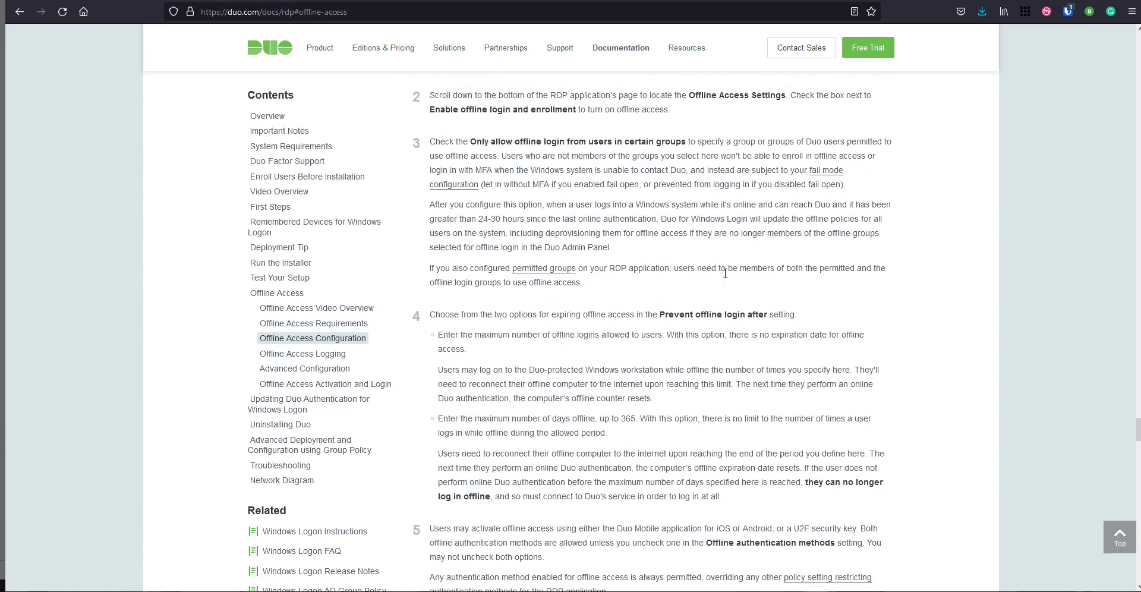
pyautogui.scroll(-1, 724, 274)
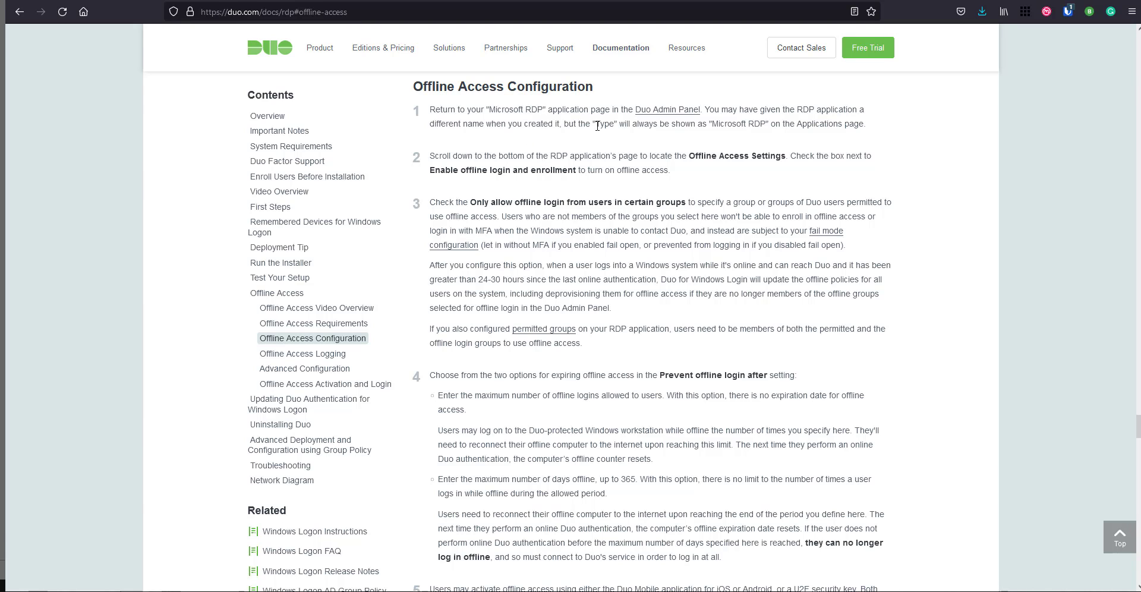
pyautogui.scroll(-4, 624, 145)
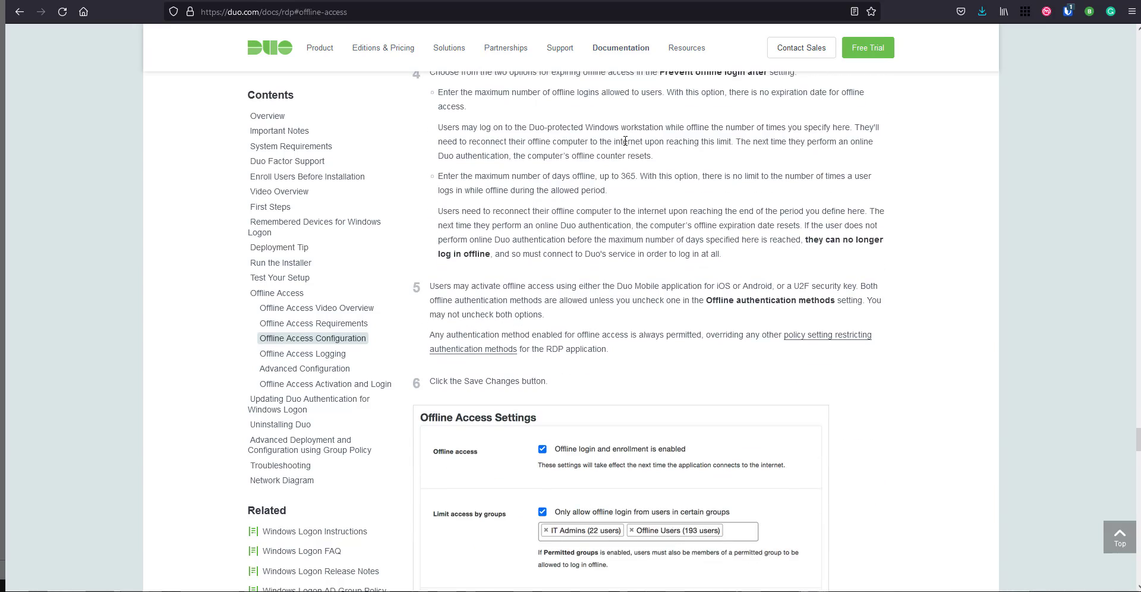
pyautogui.scroll(4, 624, 145)
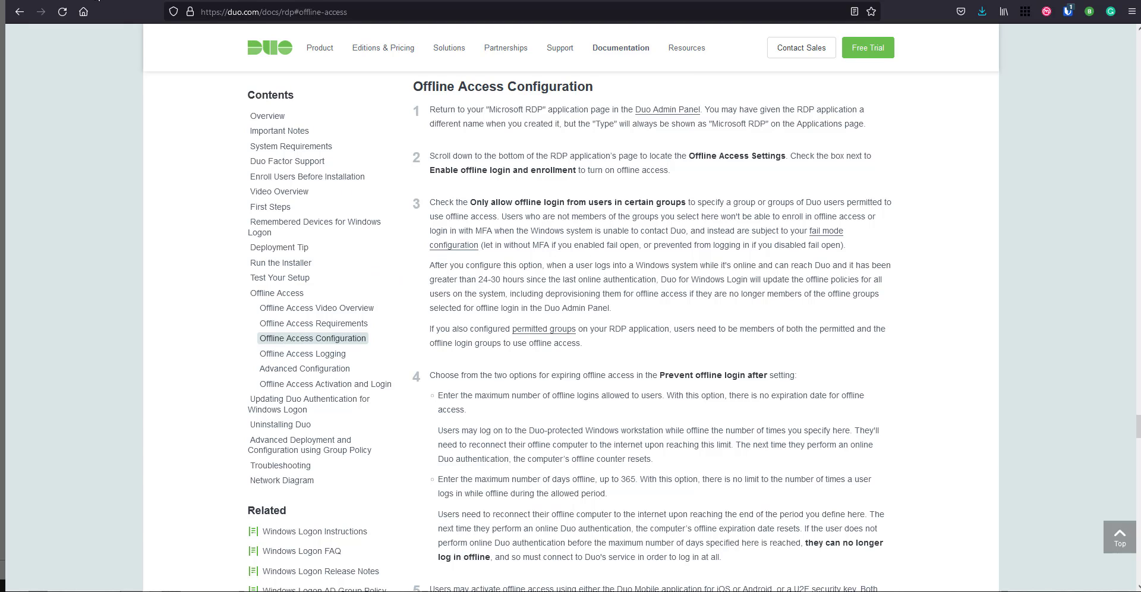
# - From the dashboard's Users list, add a new Duo user with the chosen username
pyautogui.click(95, 0)
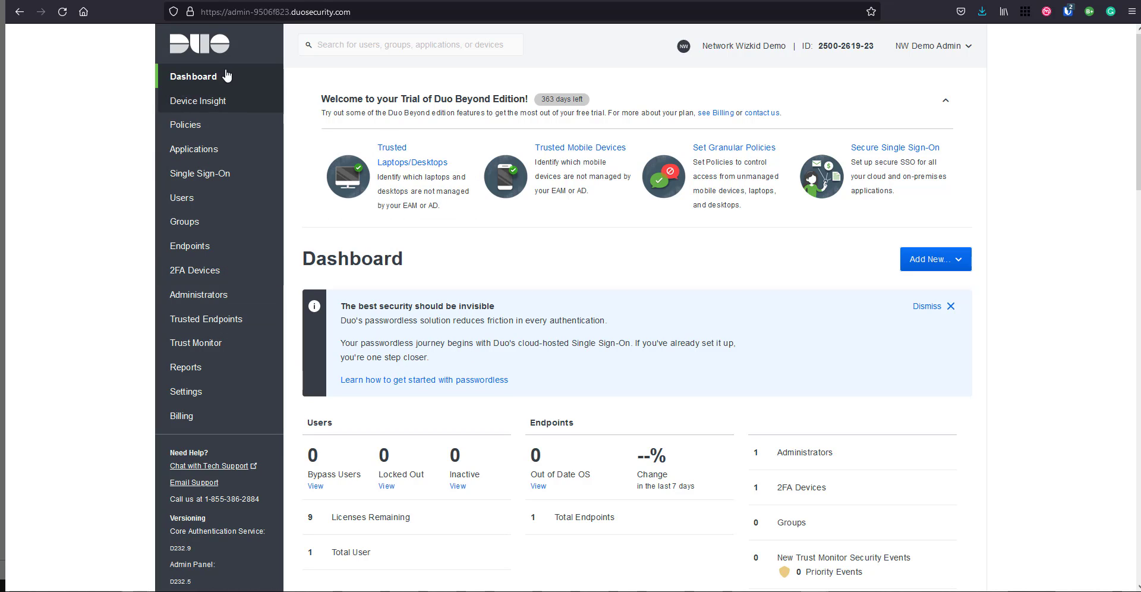
pyautogui.click(228, 198)
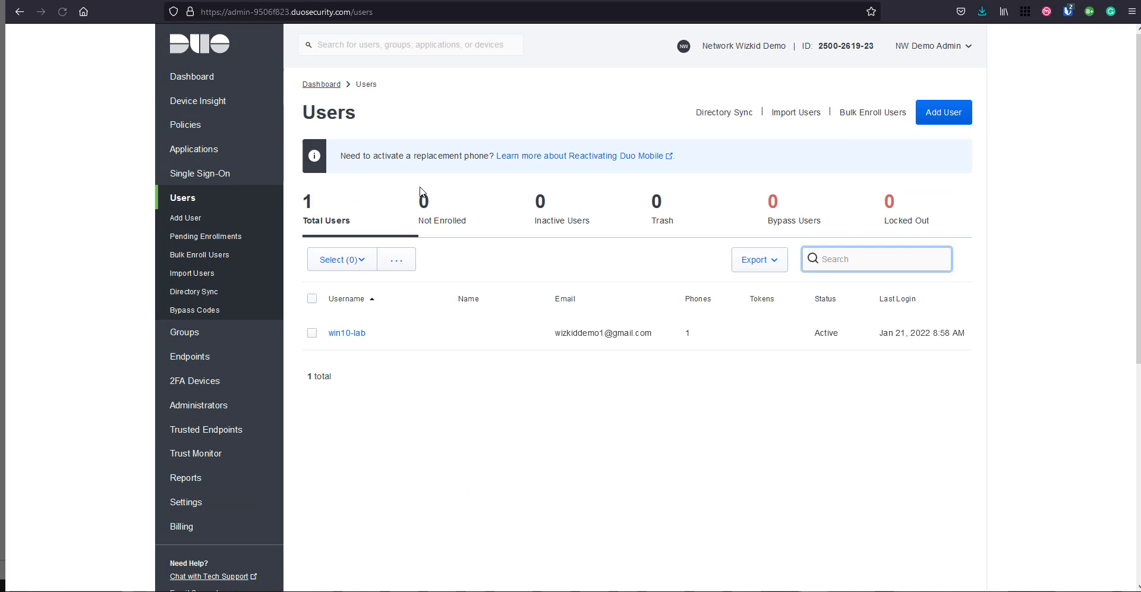
pyautogui.click(945, 114)
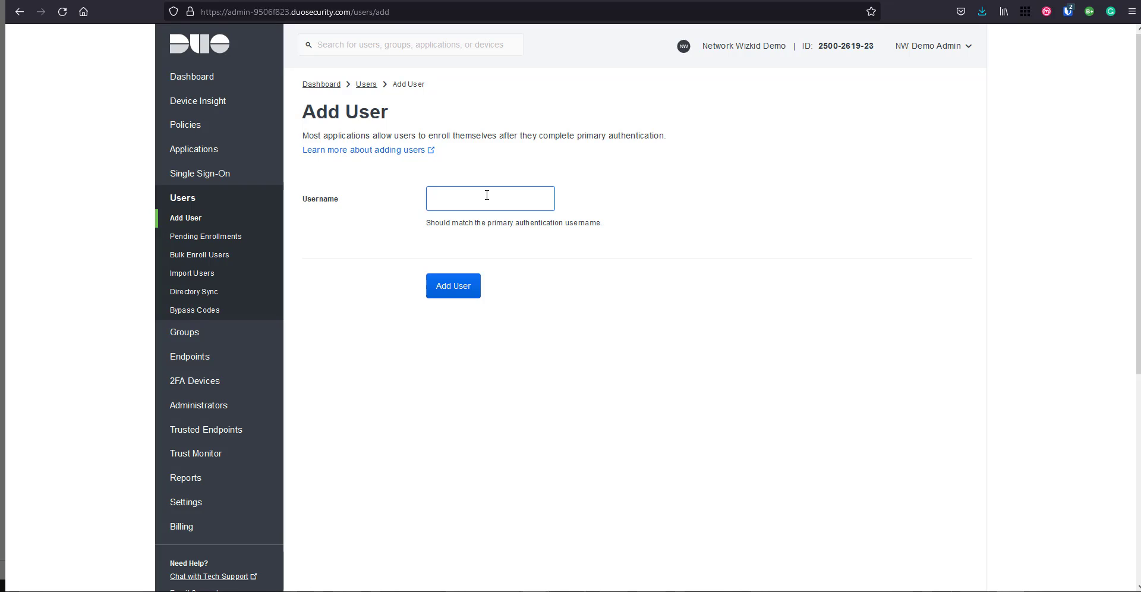
pyautogui.click(487, 195)
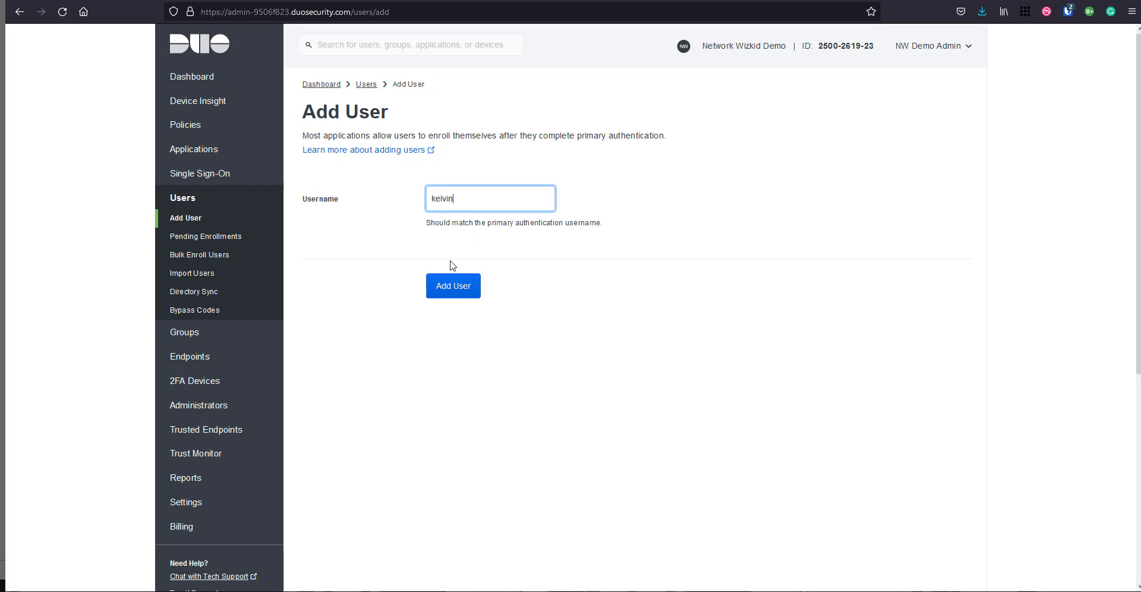
pyautogui.click(442, 289)
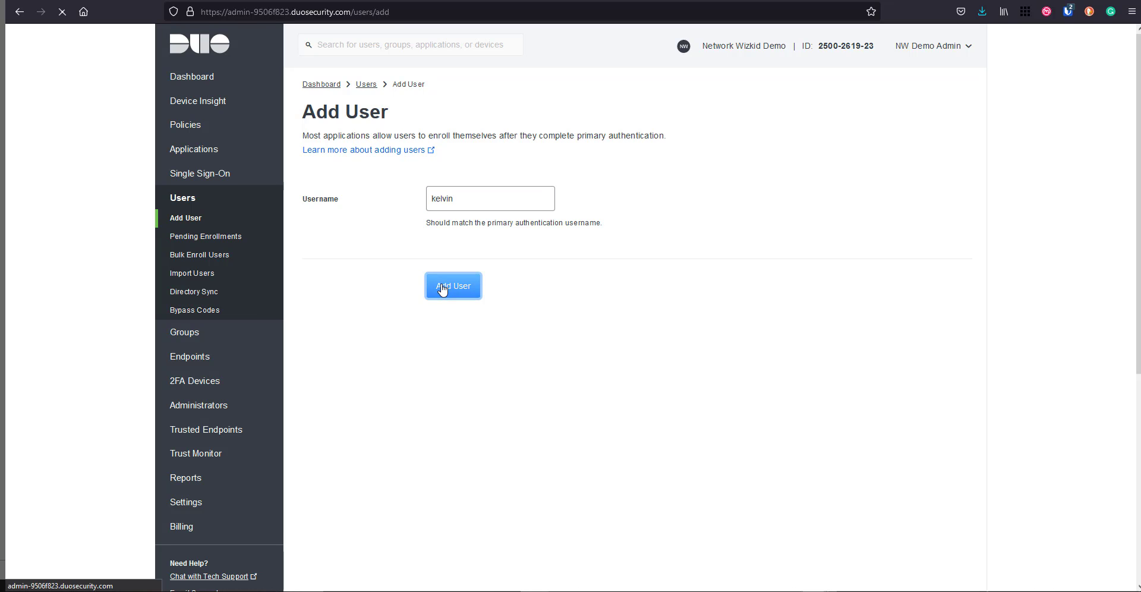
# - Enter the user's e-mail address, save the changes, and return to the Users list
pyautogui.scroll(-2, 504, 319)
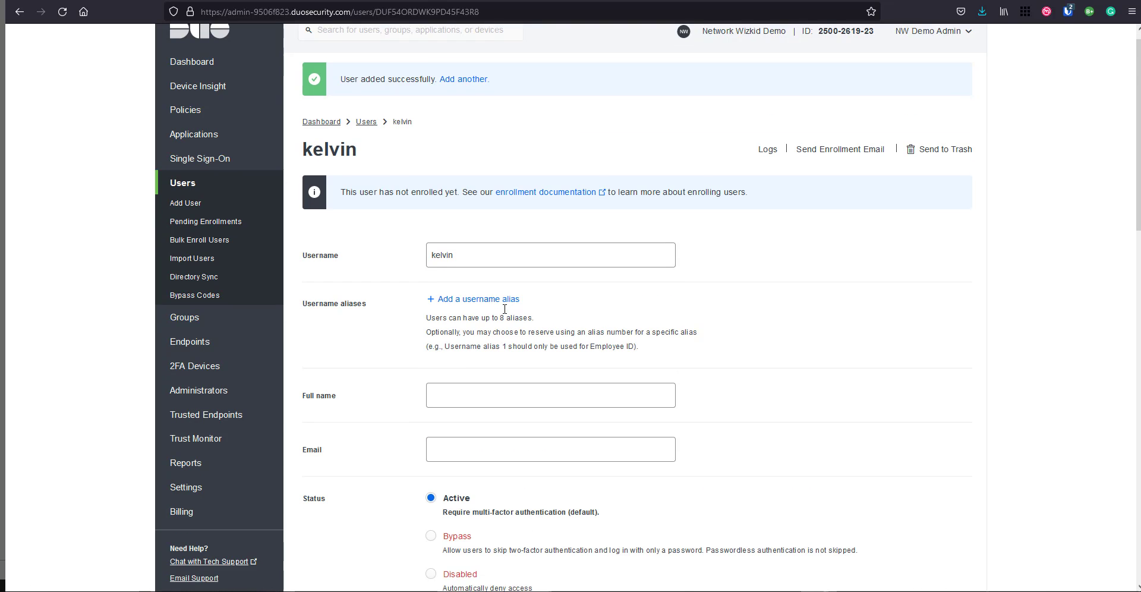
pyautogui.click(505, 287)
pyautogui.click(501, 345)
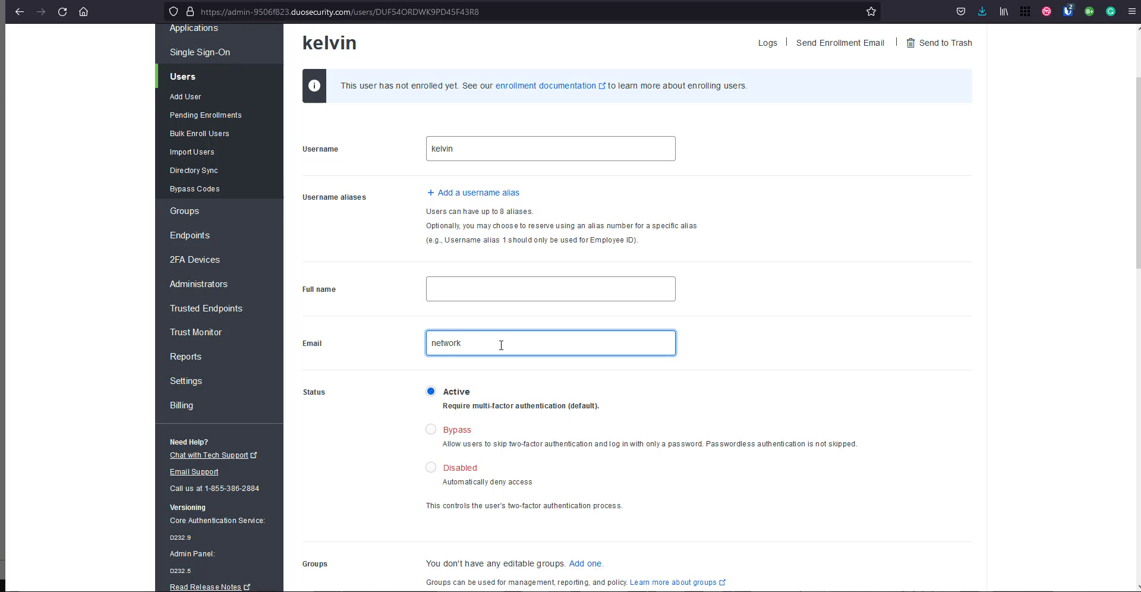
pyautogui.scroll(-3, 502, 344)
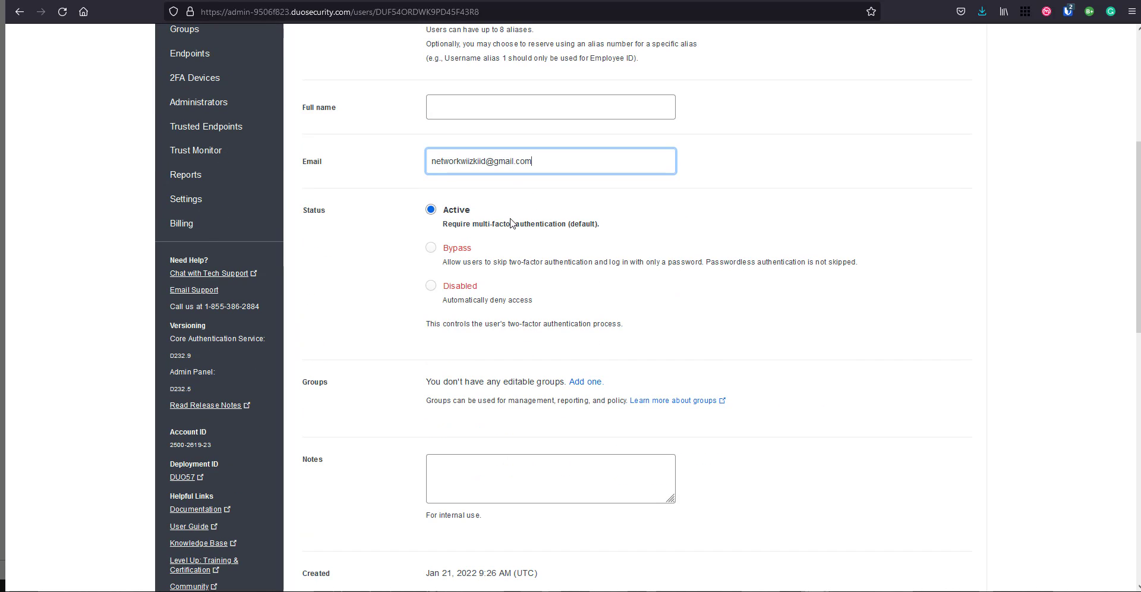
pyautogui.scroll(-3, 510, 219)
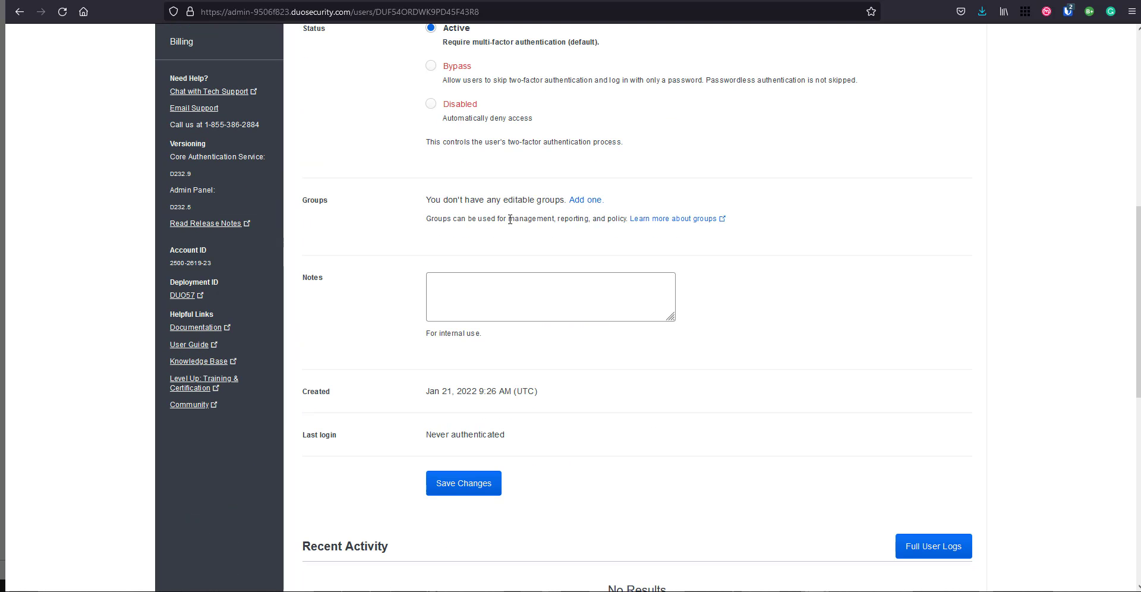
pyautogui.click(469, 484)
pyautogui.scroll(-1, 468, 484)
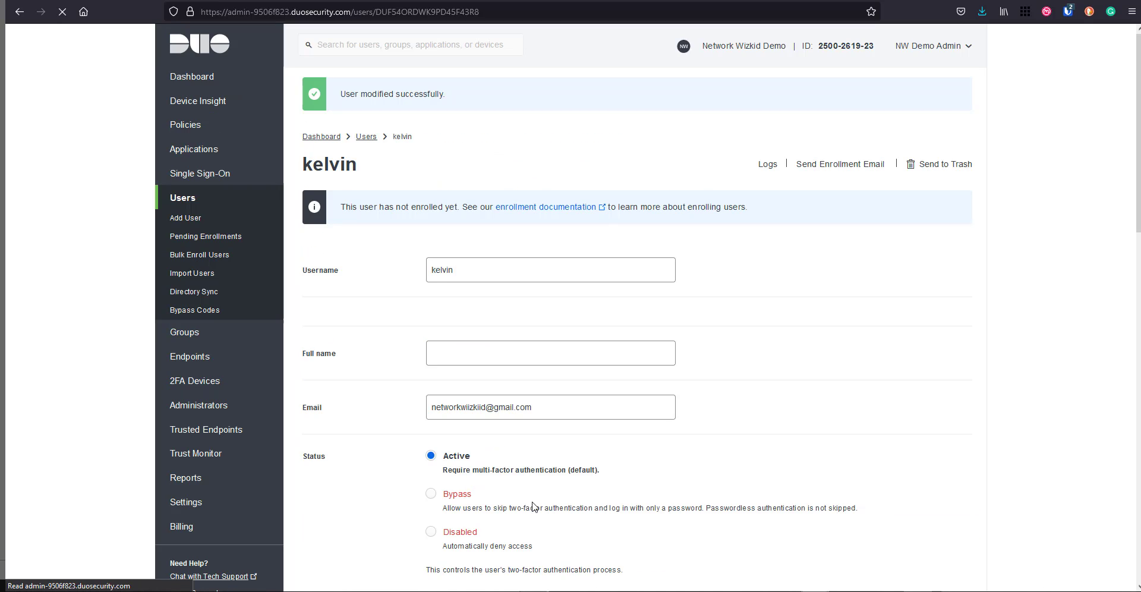
pyautogui.click(185, 200)
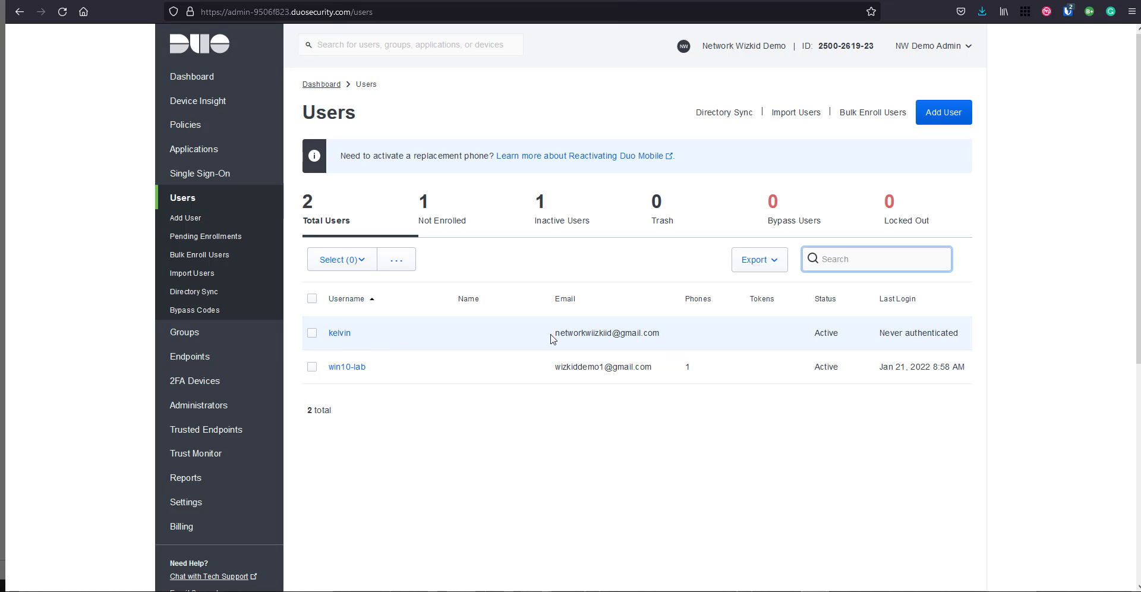
# - Send the new user an enrollment email from their user page, then go to Applications
pyautogui.click(312, 333)
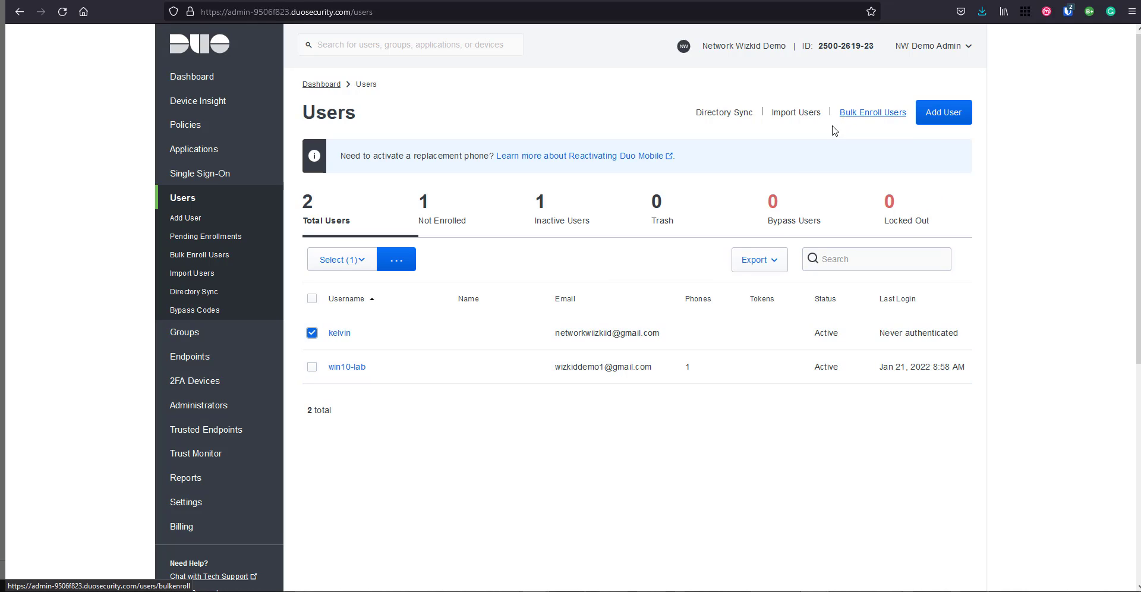
pyautogui.click(338, 333)
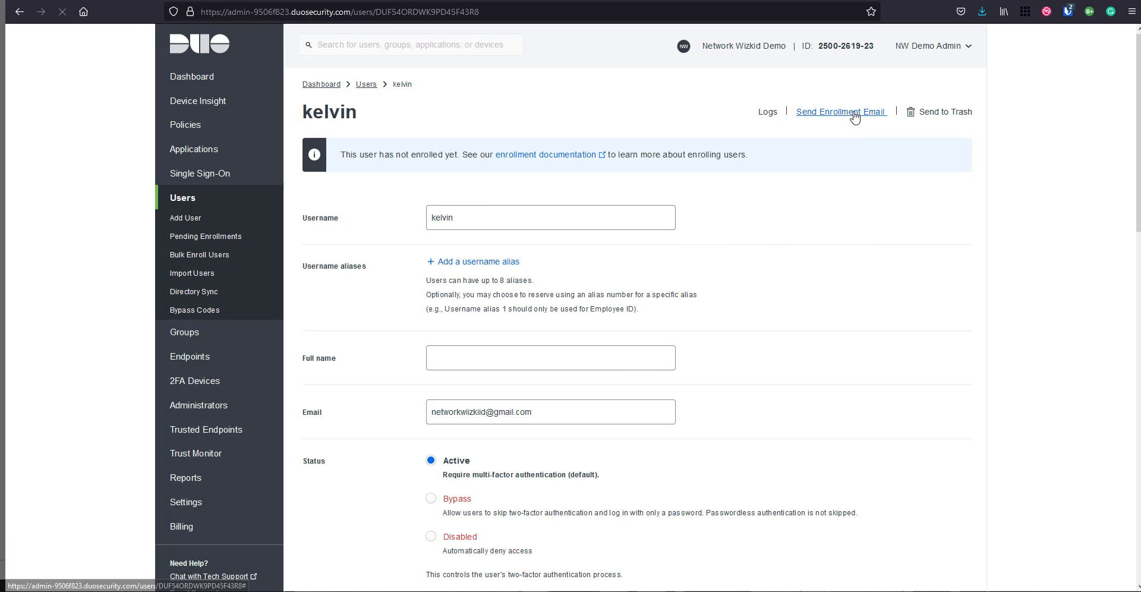
pyautogui.click(854, 116)
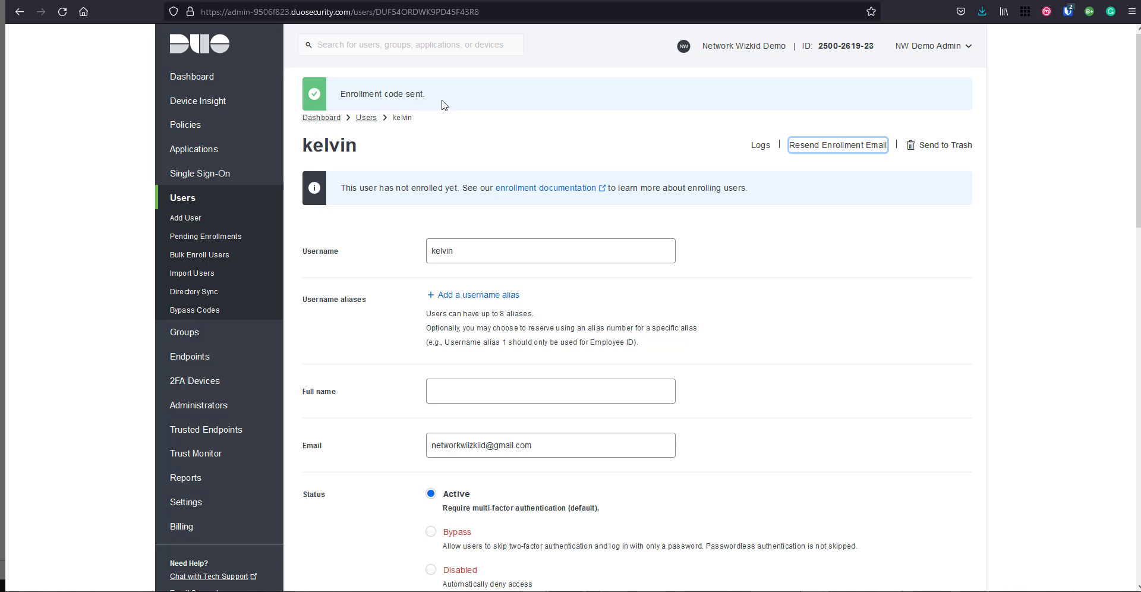
pyautogui.moveTo(443, 103); pyautogui.dragTo(336, 95)
pyautogui.click(432, 158)
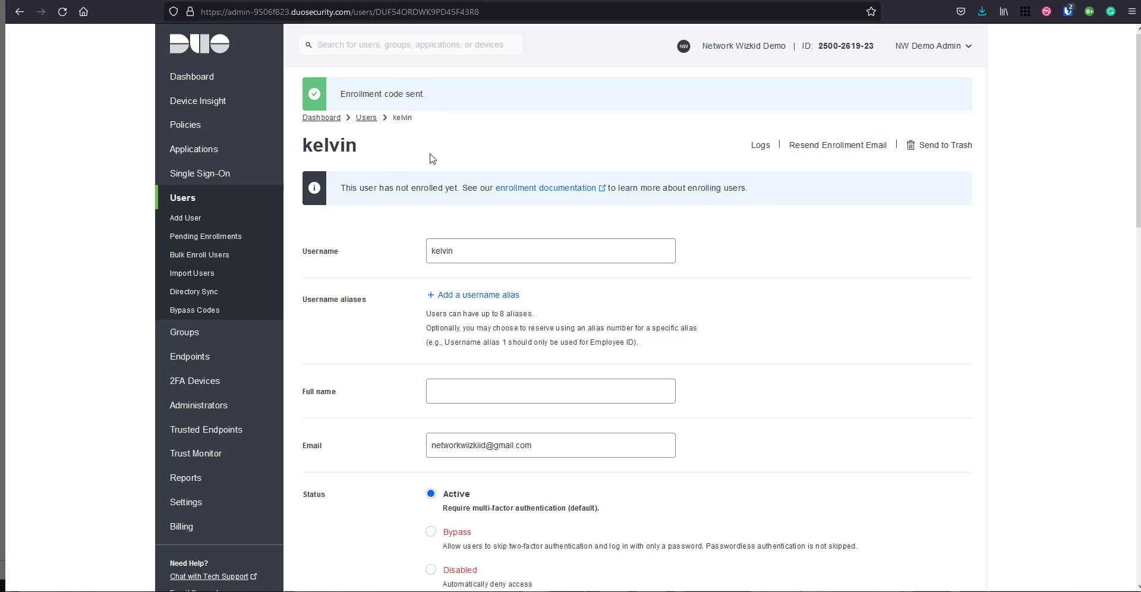
pyautogui.click(211, 152)
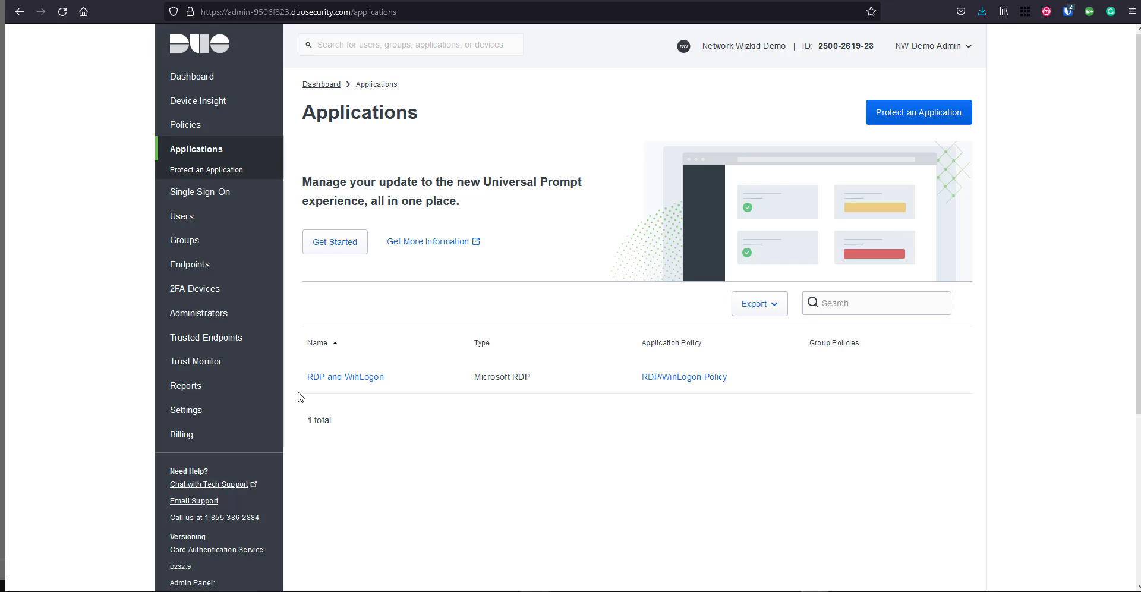
# - Open the RDP and WinLogon application and scroll down to its Offline Access Settings
pyautogui.click(370, 380)
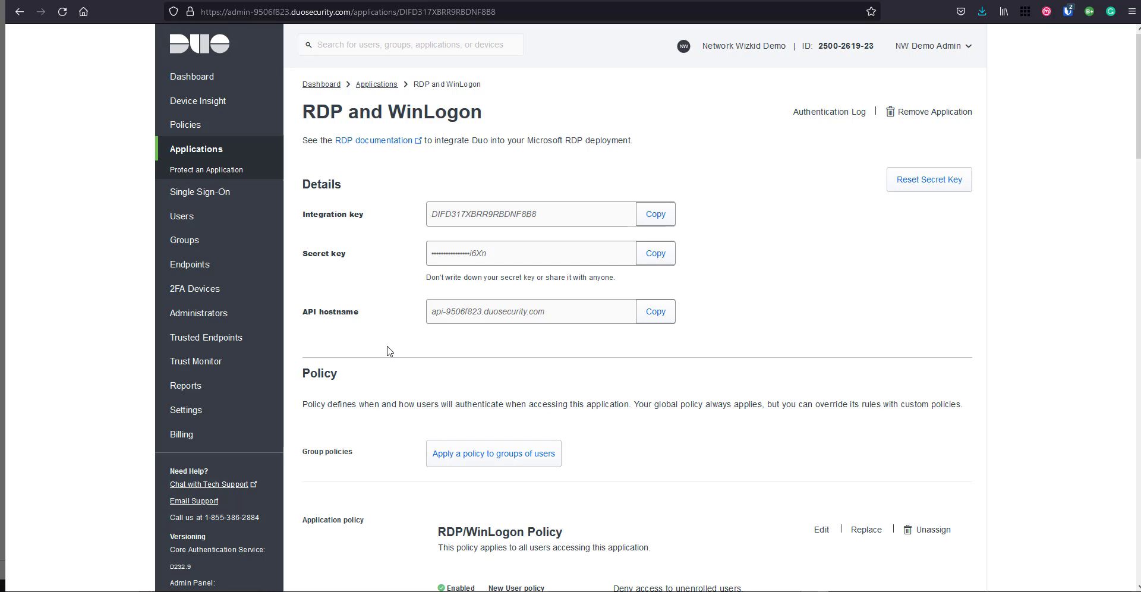
pyautogui.scroll(-2, 389, 351)
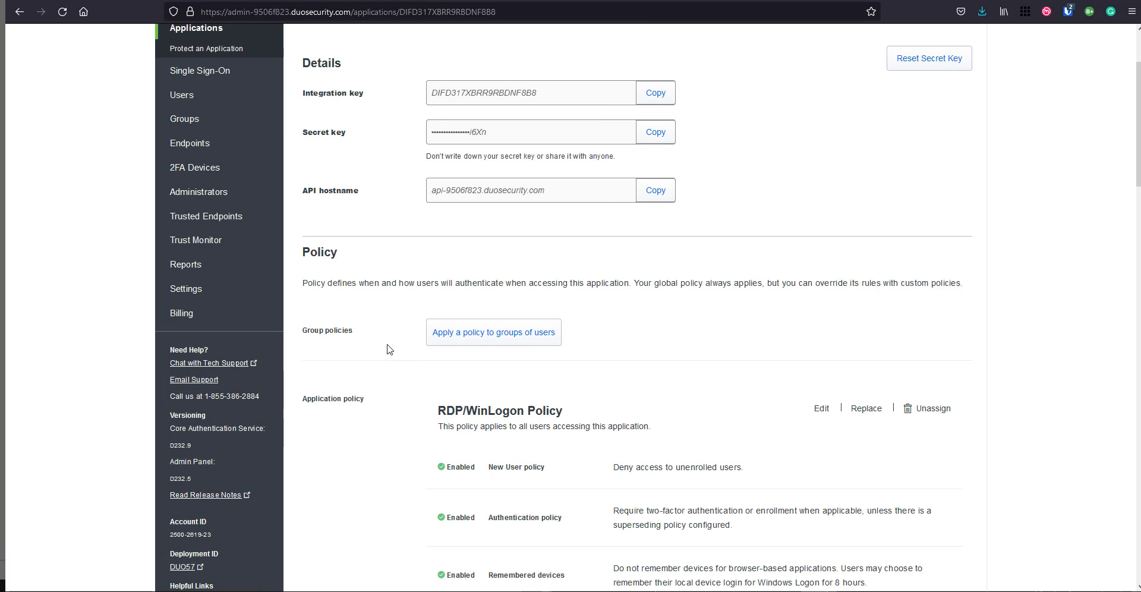
pyautogui.scroll(-3, 390, 351)
pyautogui.scroll(-2, 418, 331)
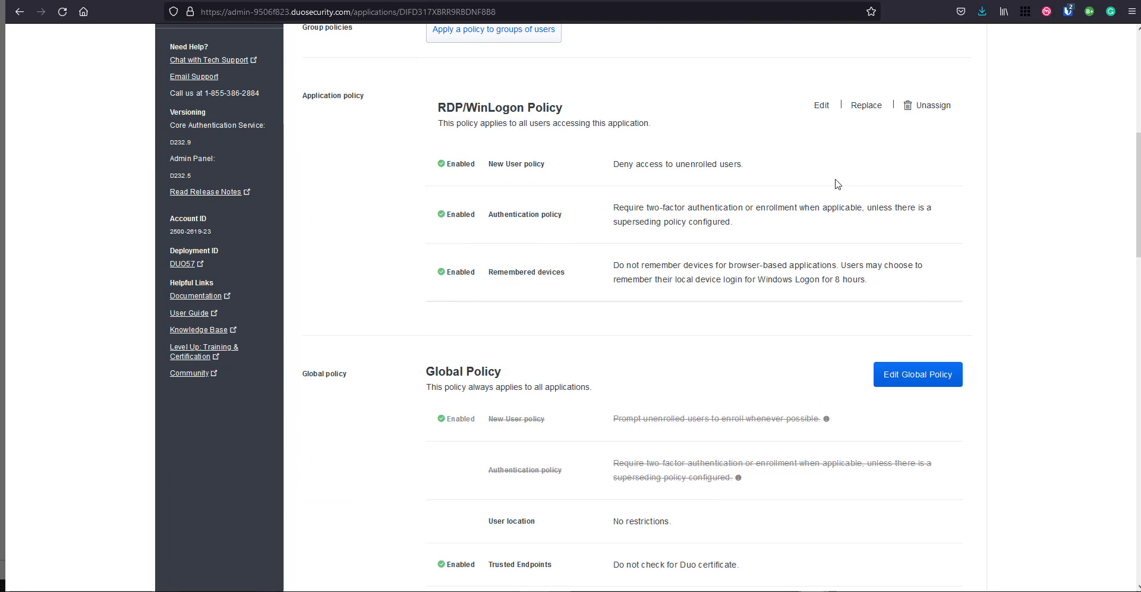
pyautogui.scroll(1, 822, 107)
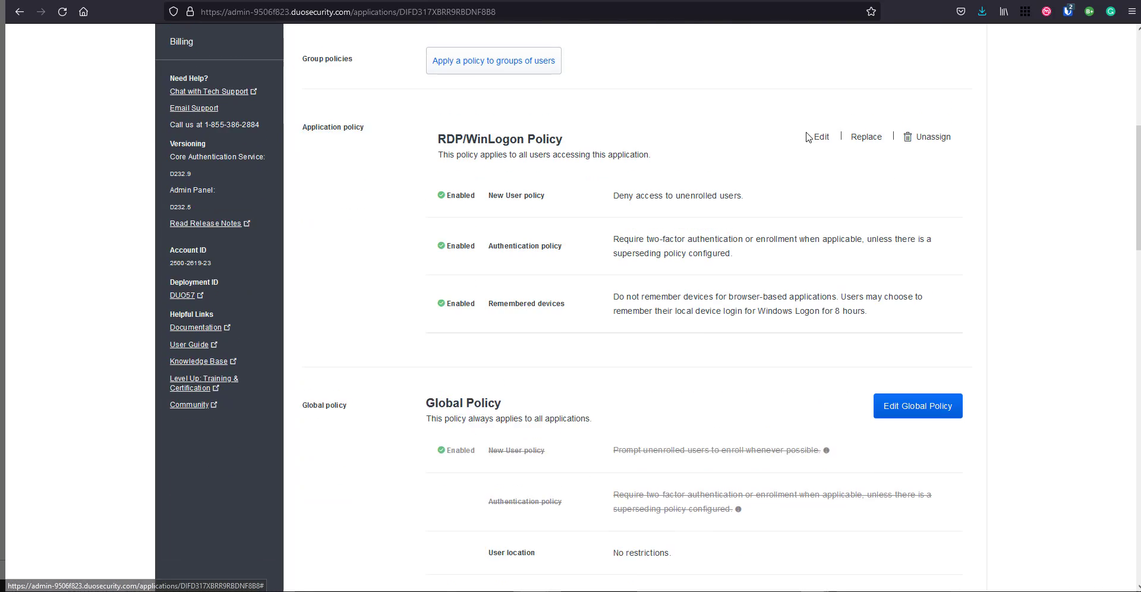
pyautogui.scroll(-12, 797, 204)
pyautogui.scroll(-12, 797, 205)
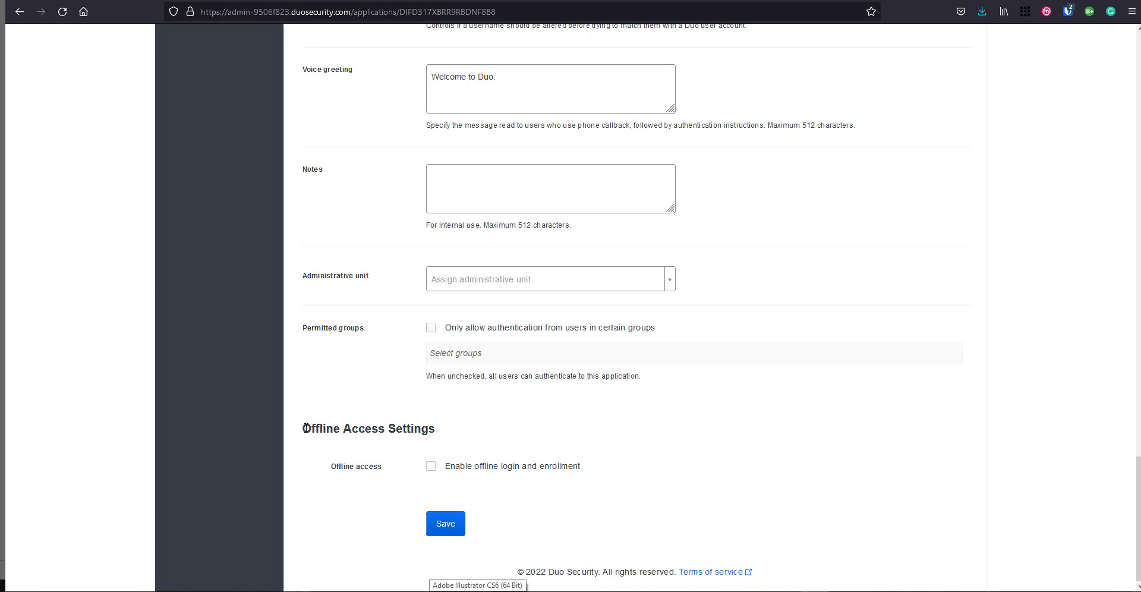
pyautogui.moveTo(303, 427); pyautogui.dragTo(464, 452)
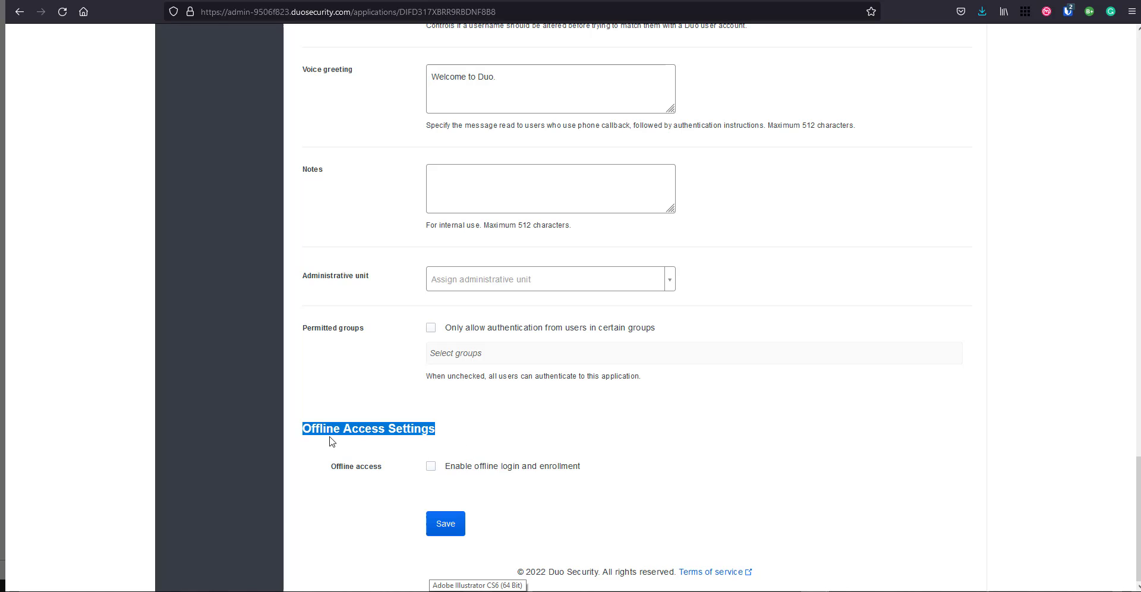
# - Tick 'Enable offline login and enrollment' and keep the offline logins limit at 10
pyautogui.click(431, 466)
pyautogui.scroll(-3, 509, 467)
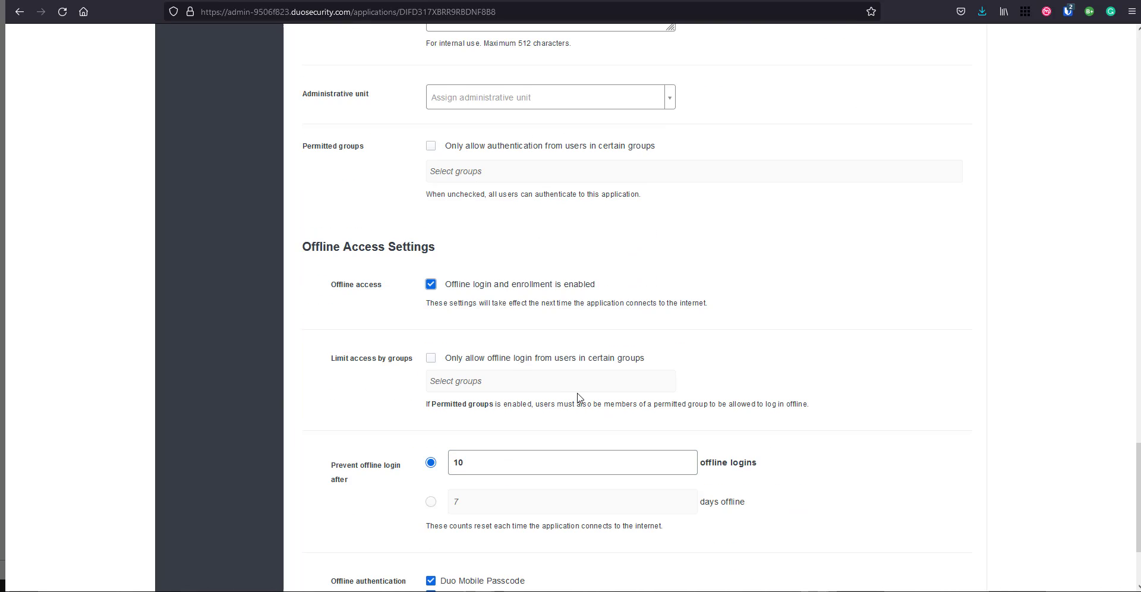
pyautogui.scroll(-1, 578, 393)
pyautogui.scroll(-2, 505, 356)
pyautogui.click(458, 311)
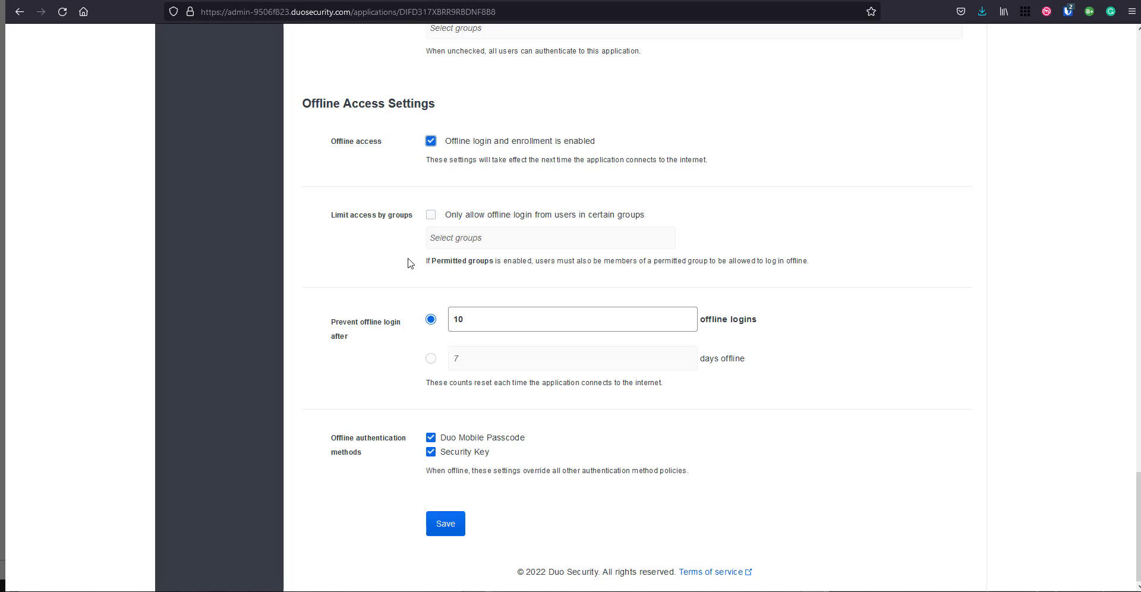
pyautogui.click(531, 312)
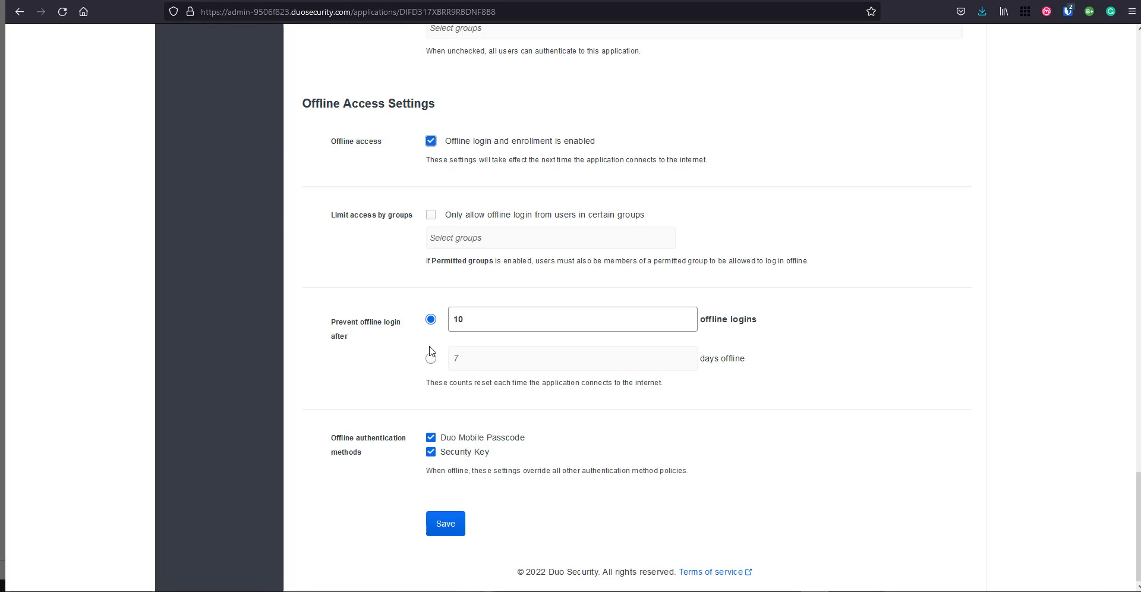
pyautogui.click(462, 328)
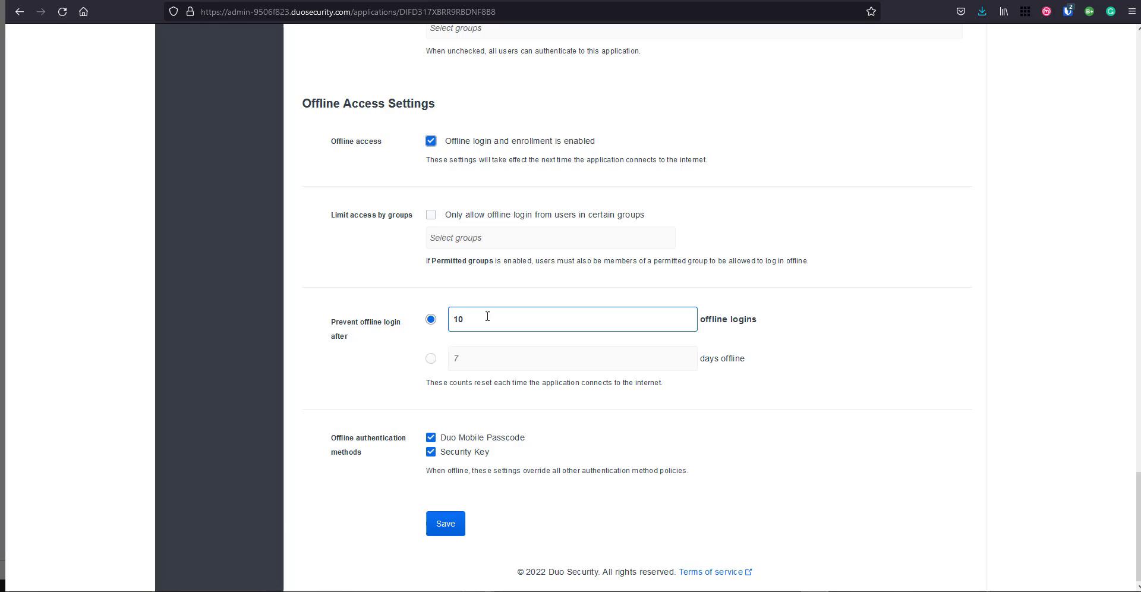
# - Uncheck Security Key under Offline authentication methods, keeping only Duo Mobile Passcode allowed
pyautogui.click(590, 364)
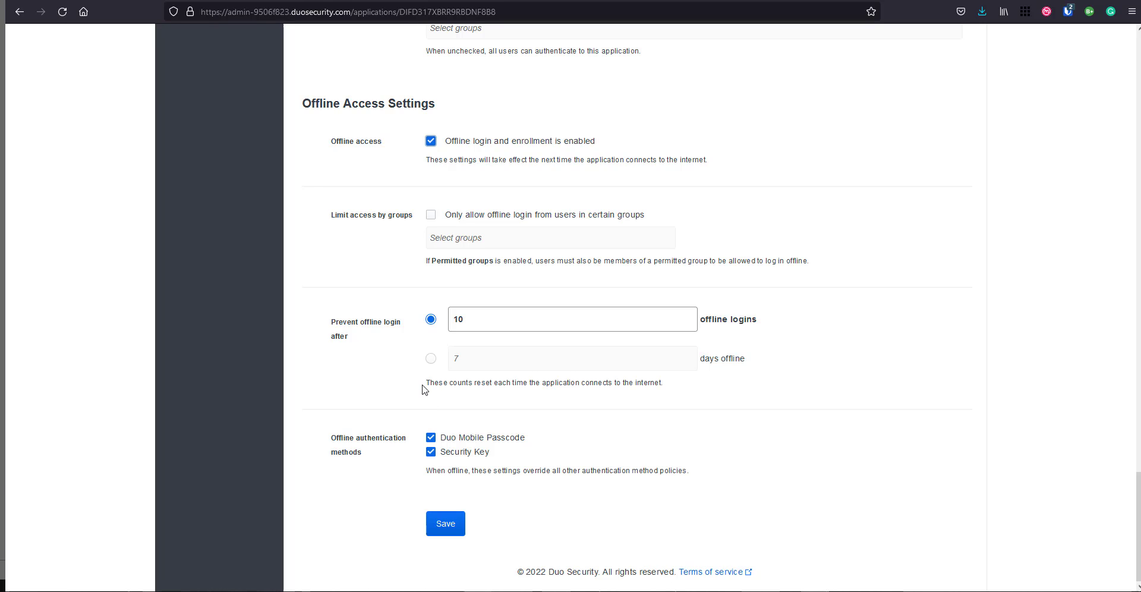
pyautogui.moveTo(428, 384); pyautogui.dragTo(667, 388)
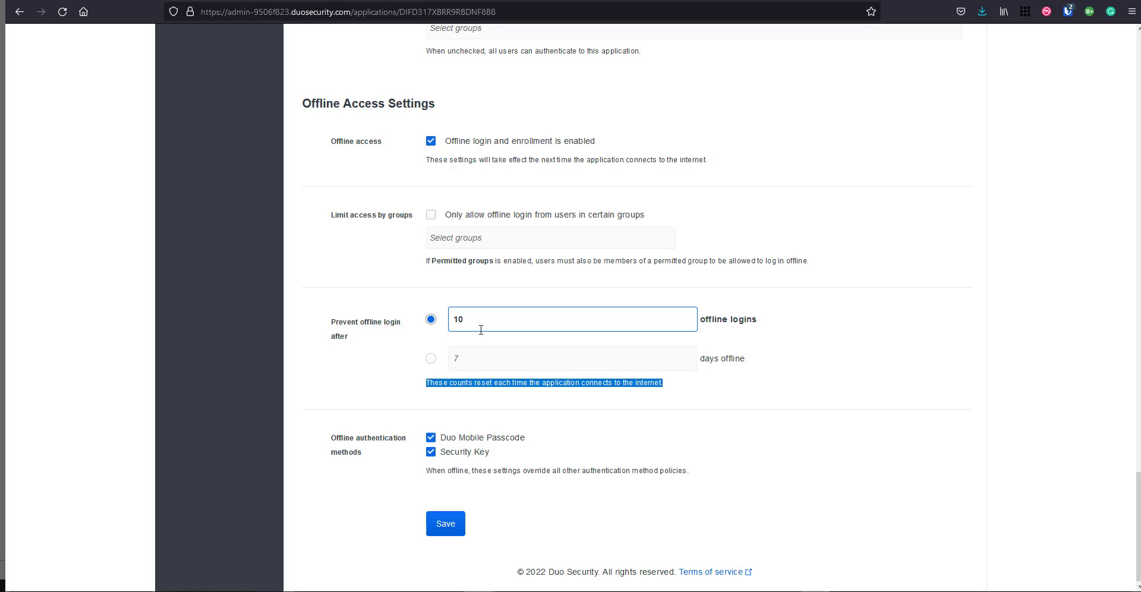
pyautogui.doubleClick(452, 321)
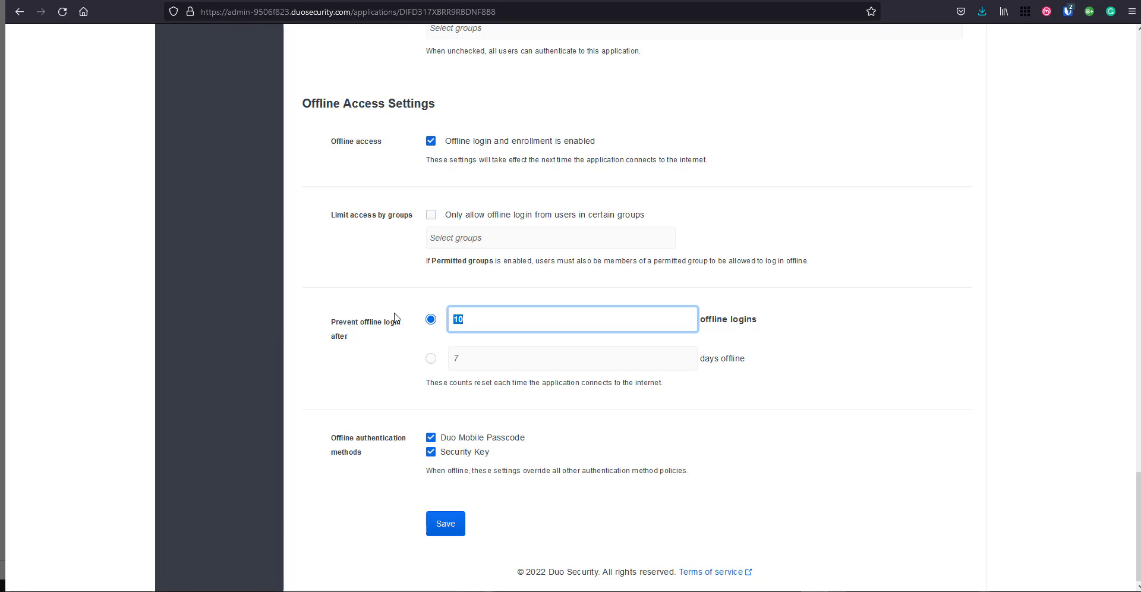
pyautogui.click(477, 318)
pyautogui.doubleClick(481, 318)
pyautogui.moveTo(403, 437); pyautogui.dragTo(396, 438)
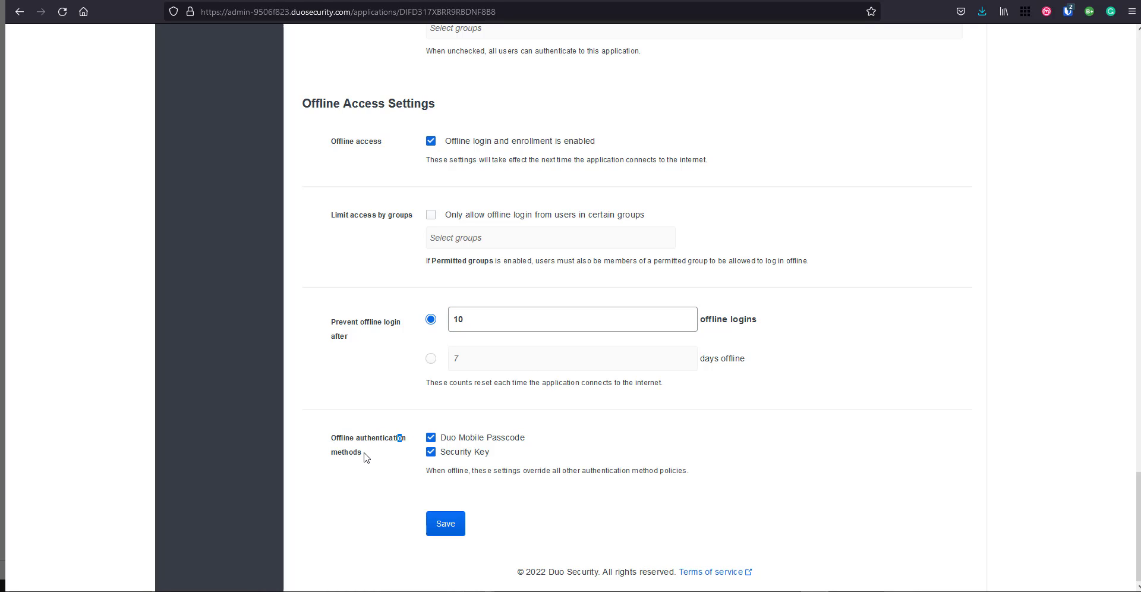
pyautogui.click(431, 452)
pyautogui.scroll(3, 410, 499)
pyautogui.scroll(-3, 411, 499)
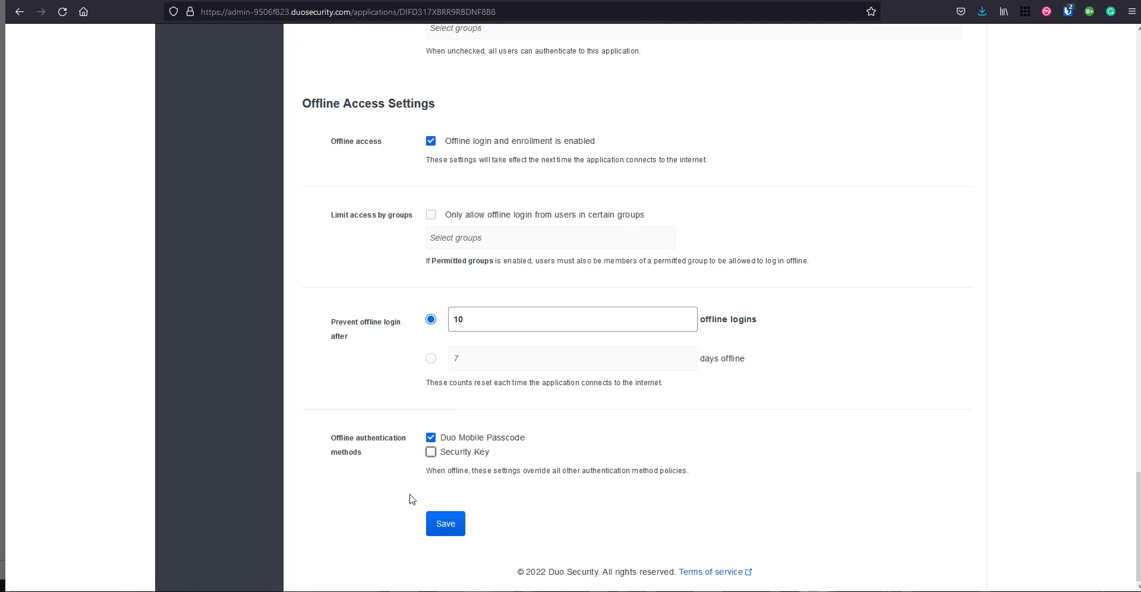
# - Save the offline access settings and reload Users to see the new user enrolled with one phone
pyautogui.click(442, 525)
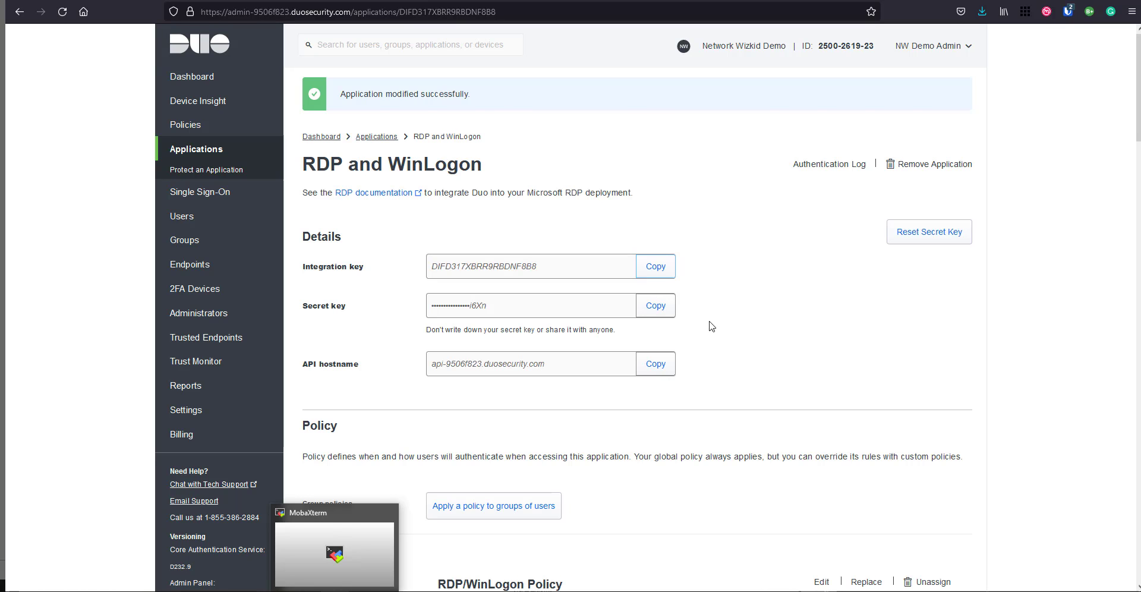
pyautogui.scroll(-3, 779, 315)
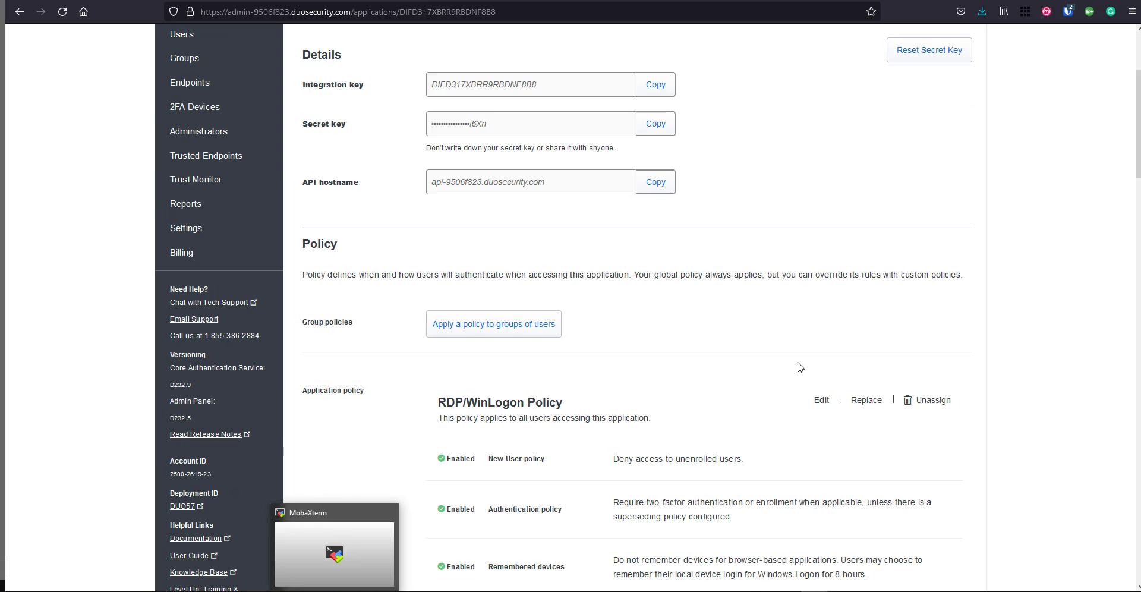
pyautogui.scroll(3, 457, 453)
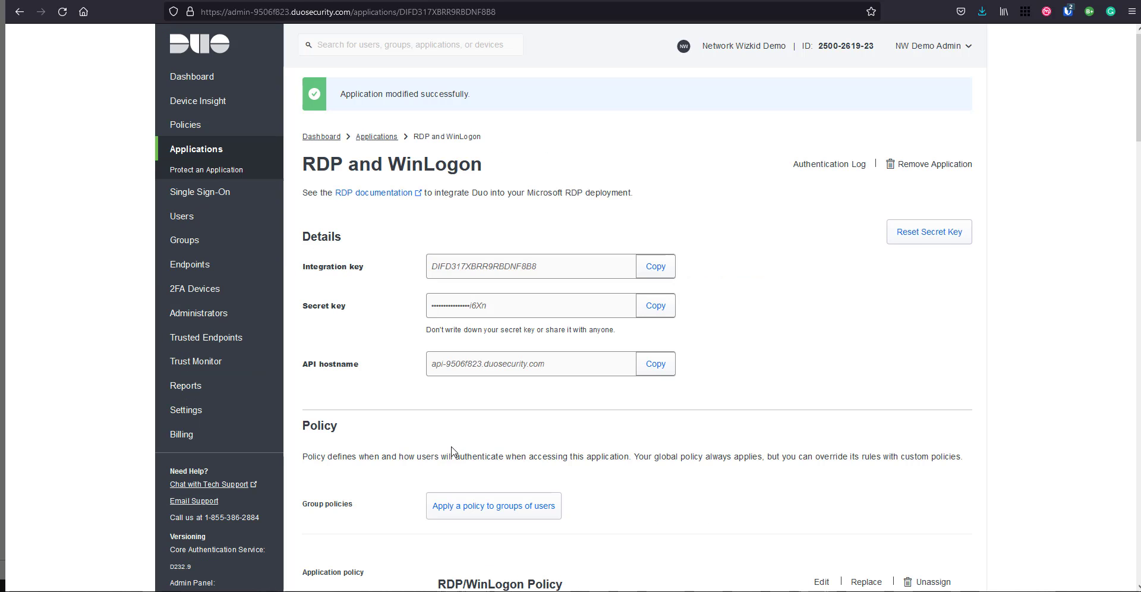
pyautogui.click(246, 219)
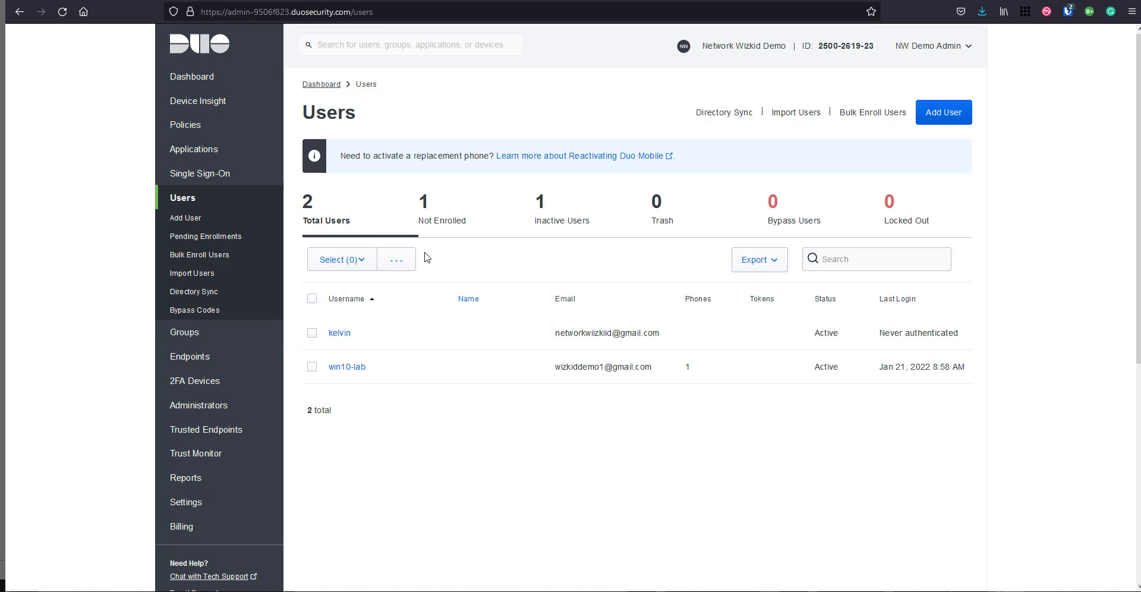
pyautogui.click(187, 197)
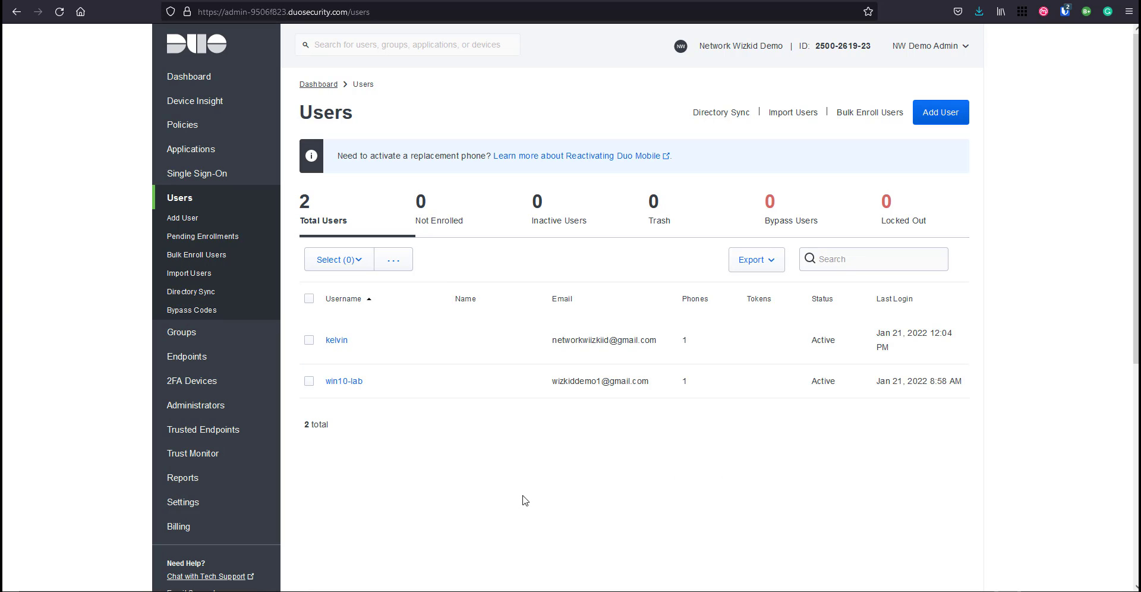
# - Sign in to the Windows 10 VM as the new user with their password
pyautogui.moveTo(542, 590)
pyautogui.click(658, 556)
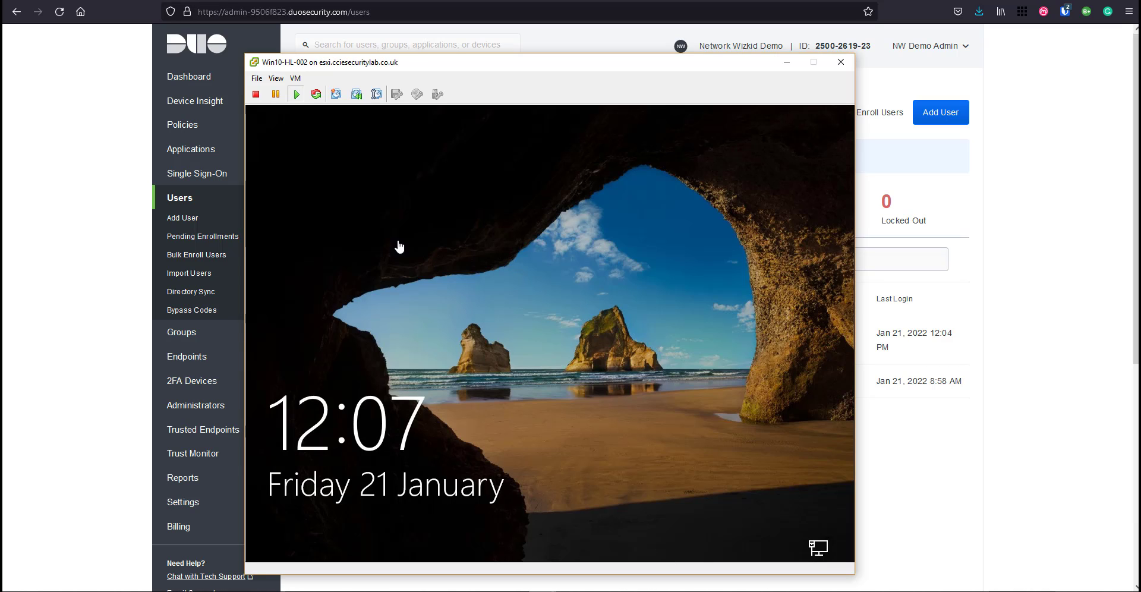
pyautogui.click(612, 298)
pyautogui.click(611, 292)
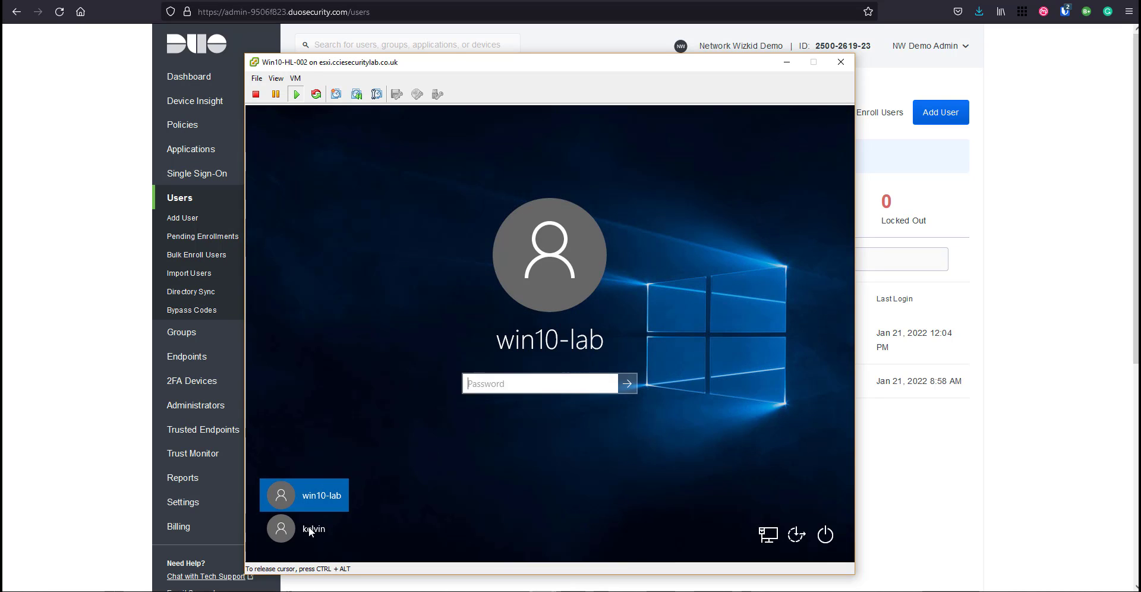
pyautogui.click(270, 535)
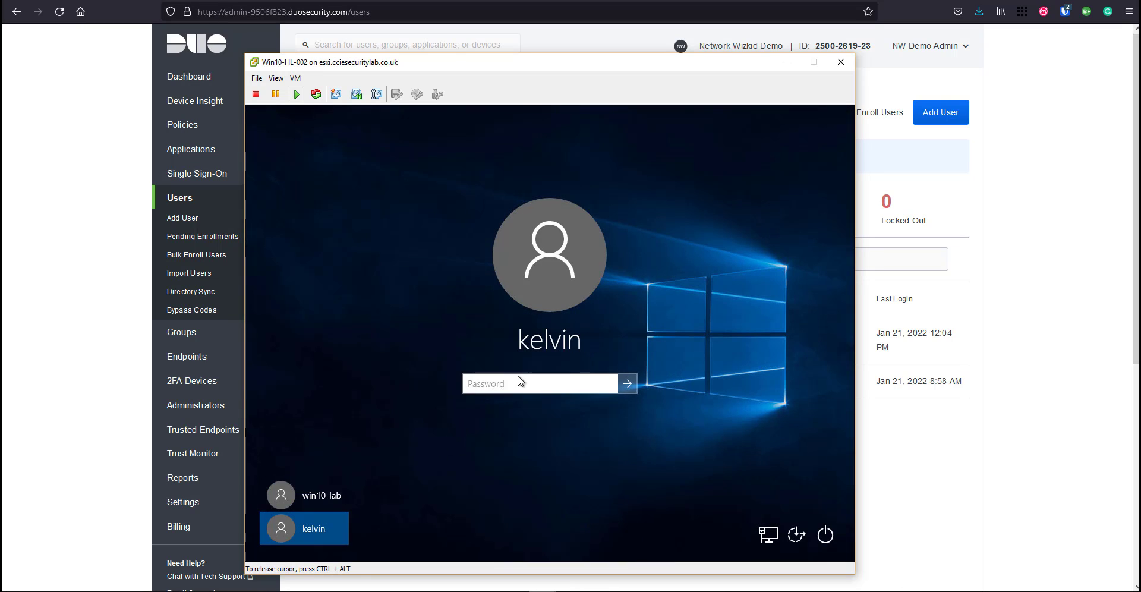
pyautogui.write('••••••')
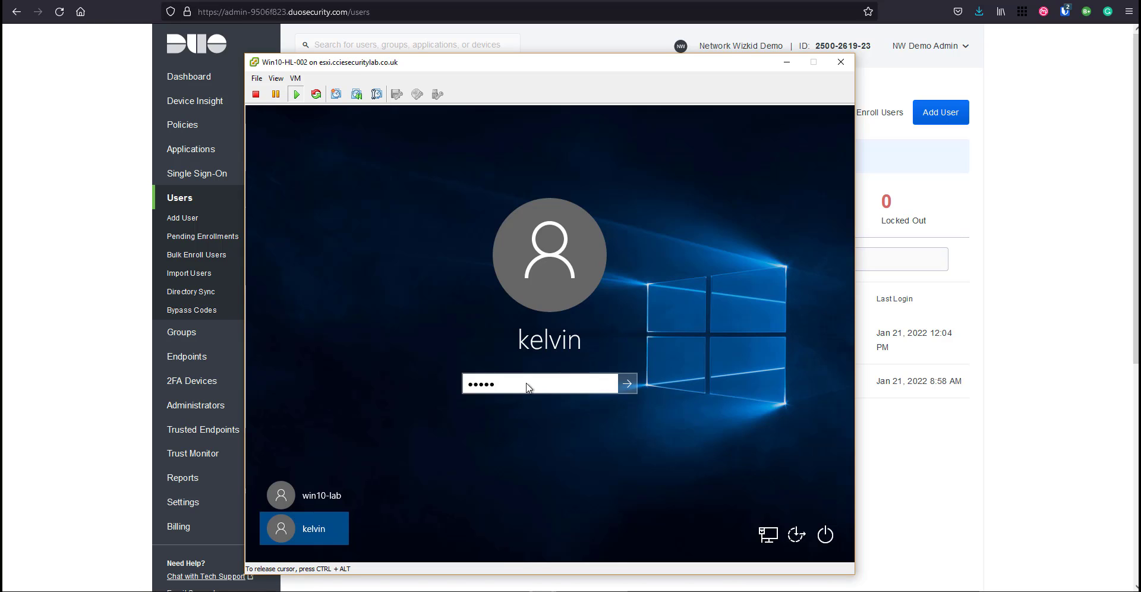
pyautogui.press('BackSpace')
pyautogui.press('BackSpace')
pyautogui.press('BackSpace')
pyautogui.press('BackSpace')
pyautogui.press('BackSpace')
pyautogui.press('BackSpace')
pyautogui.press('Return')
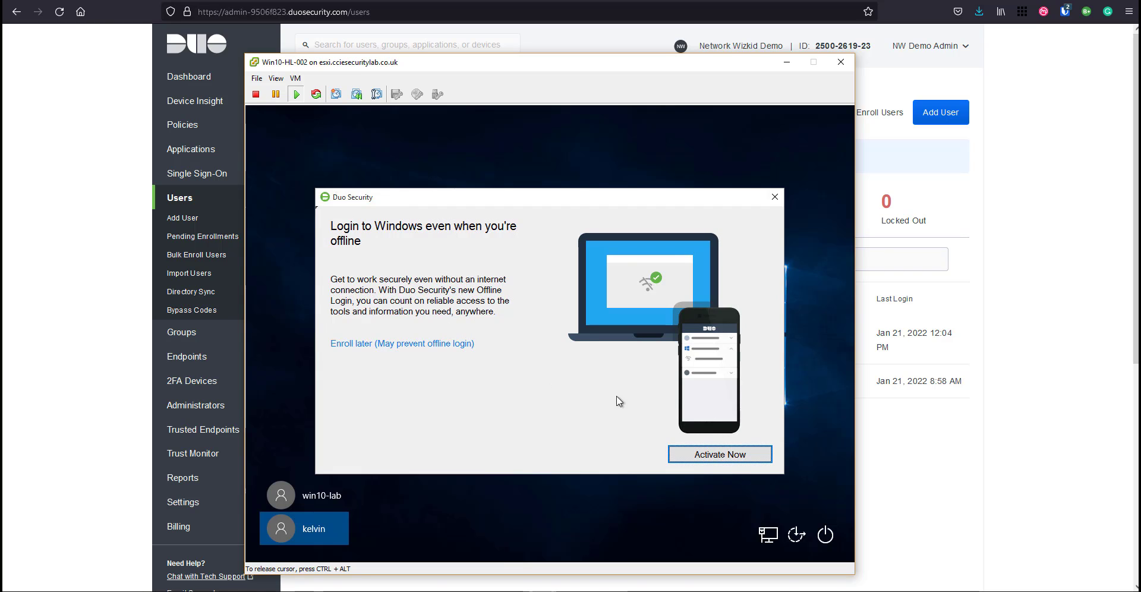
# - Activate Duo offline login for the user by entering the Duo Mobile offline passcode
pyautogui.click(742, 462)
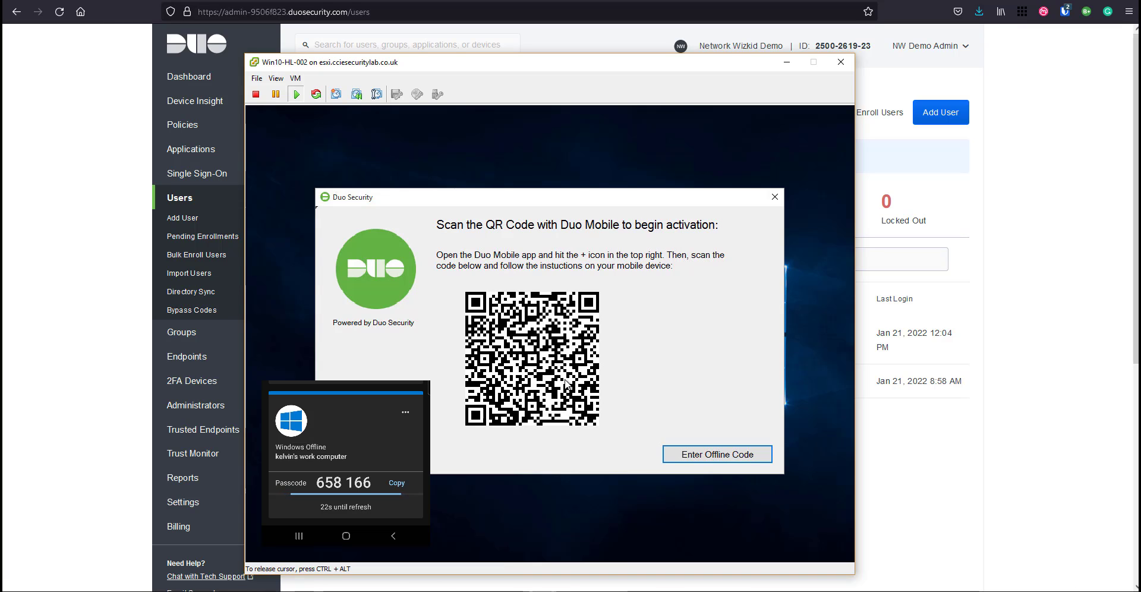
pyautogui.click(671, 455)
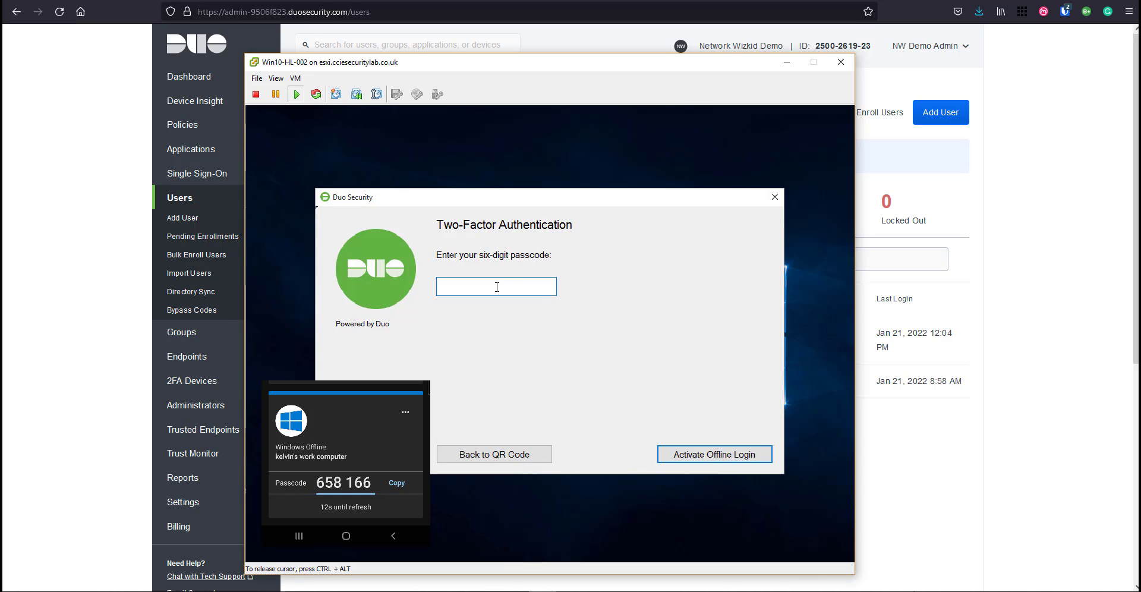
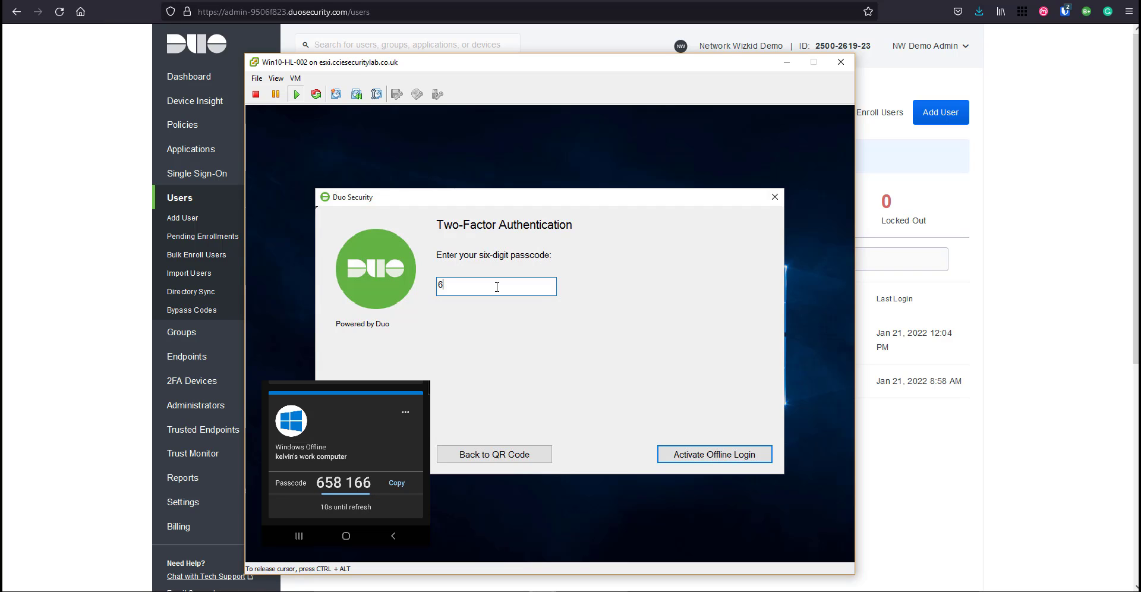
pyautogui.click(687, 456)
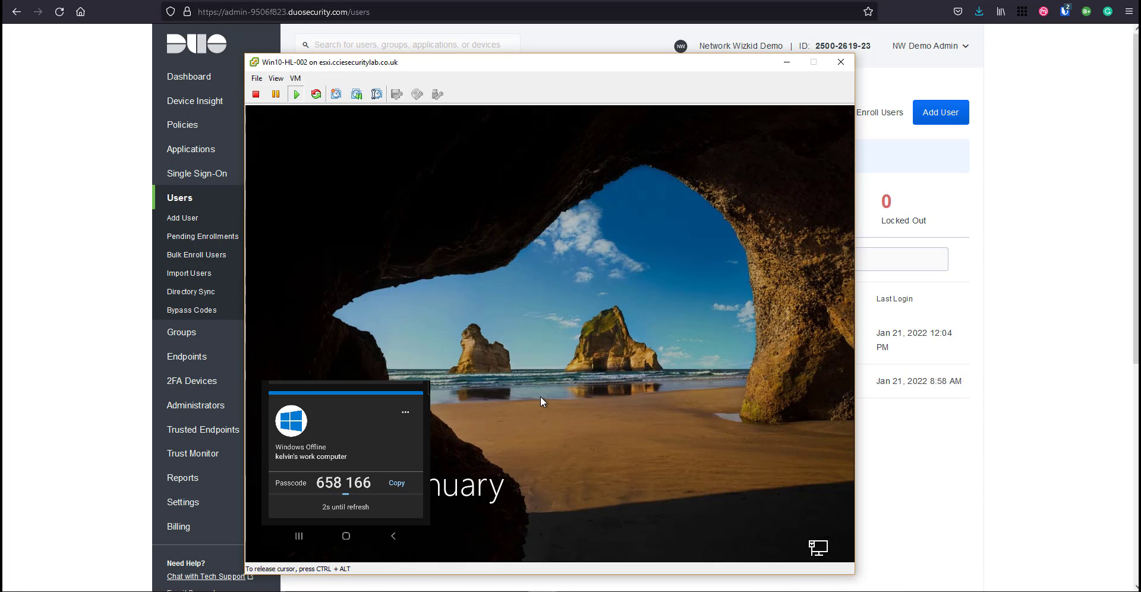
# - Sign the user into the Windows 10 VM with their password, then open the Start menu
pyautogui.click(540, 396)
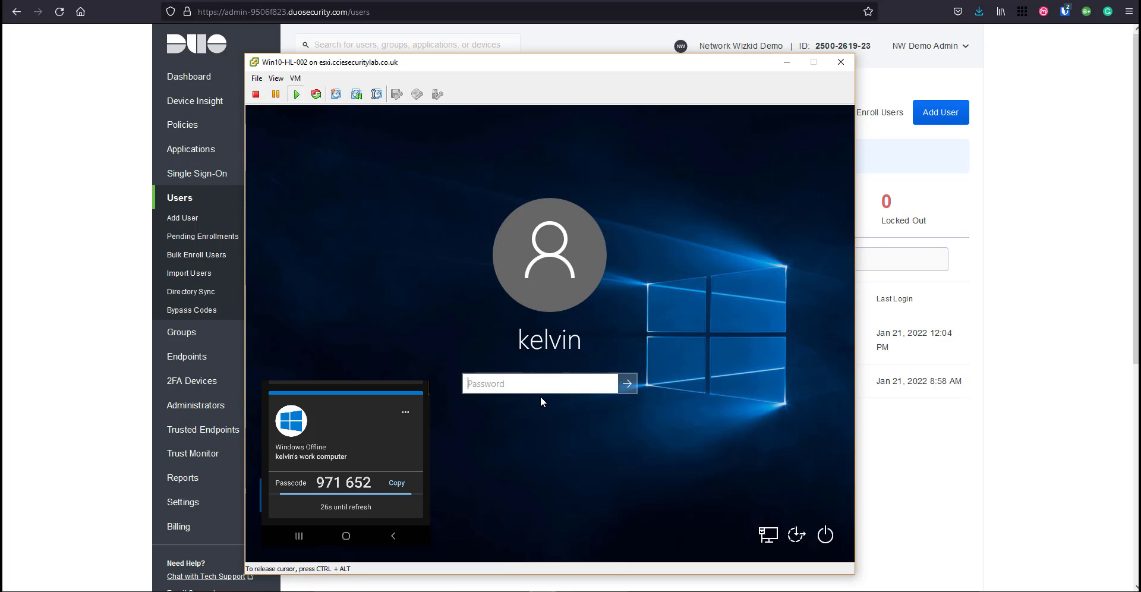
pyautogui.write('•••••••')
pyautogui.press('Return')
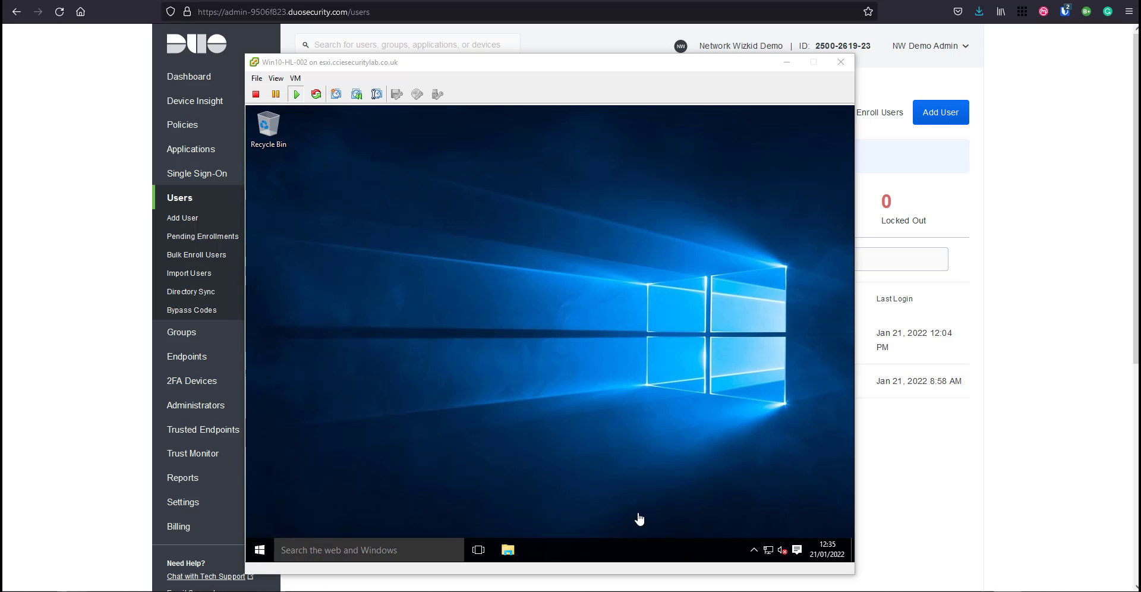
pyautogui.click(262, 550)
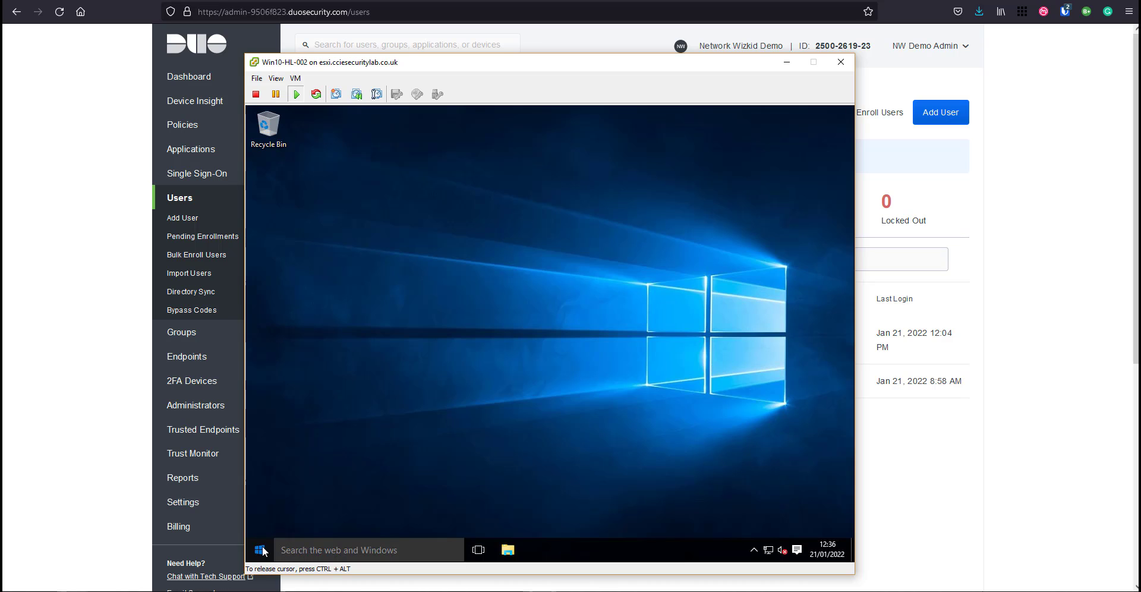
pyautogui.click(262, 548)
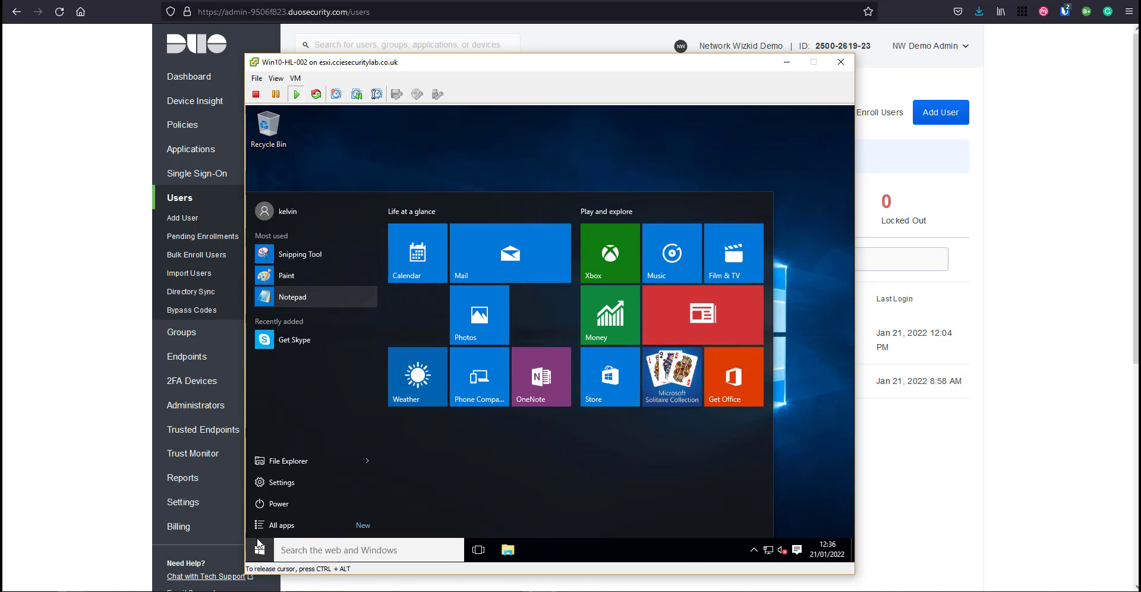
# - Sign the user out of Windows from the Start menu account button and return to Duo's Users list
pyautogui.click(270, 210)
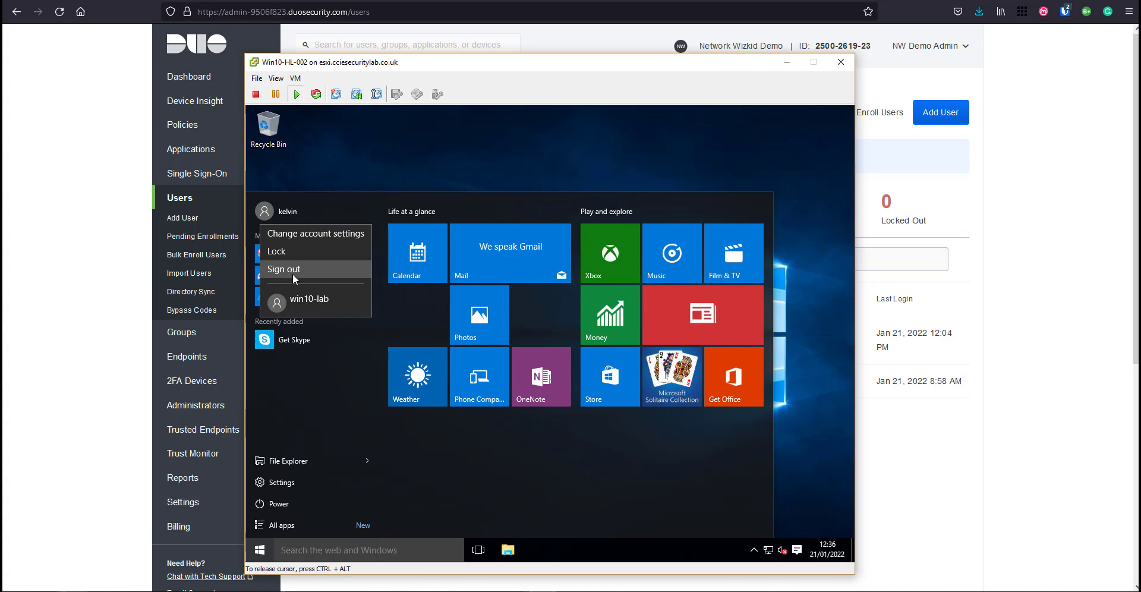
pyautogui.click(293, 273)
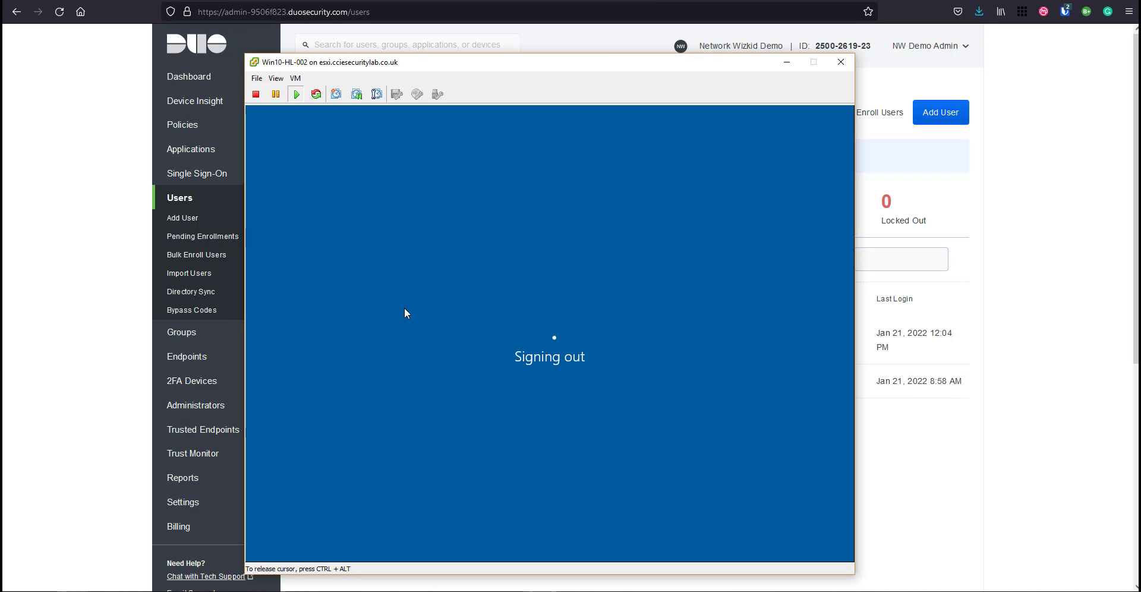
pyautogui.click(1088, 300)
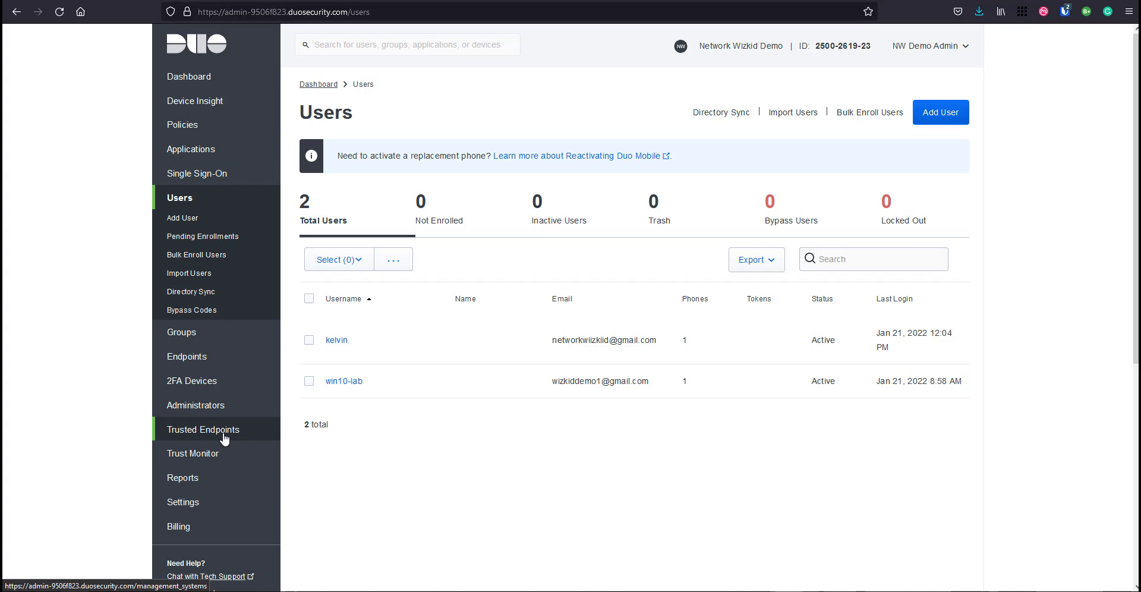
# - Review the Authentication Log's 8 entries, including the granted RDP and WinLogon logins
pyautogui.click(218, 472)
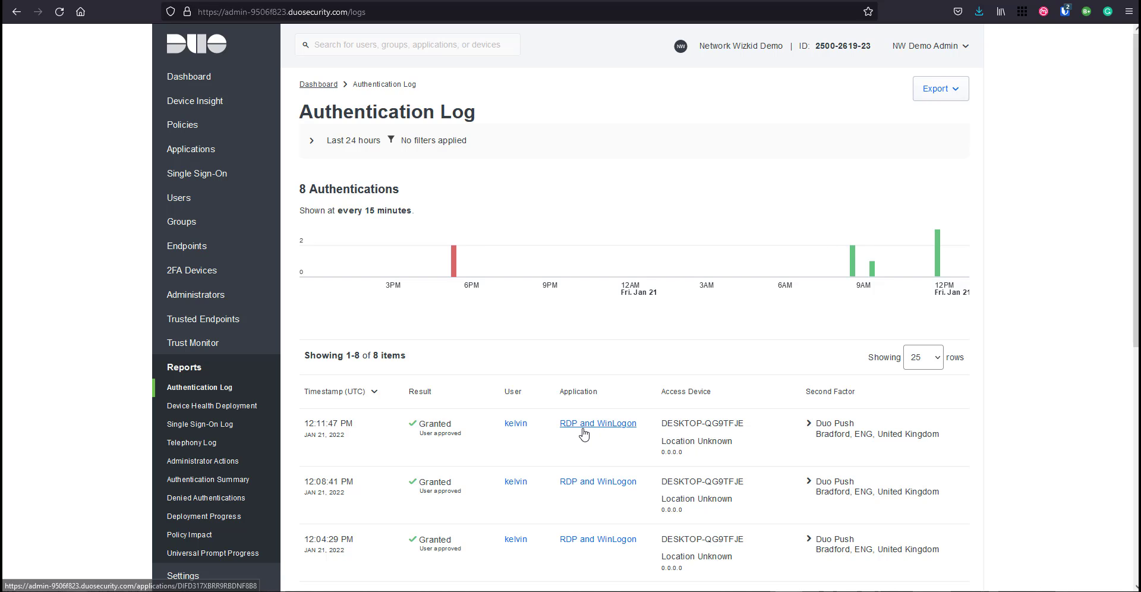
pyautogui.scroll(-2, 584, 435)
pyautogui.scroll(2, 584, 435)
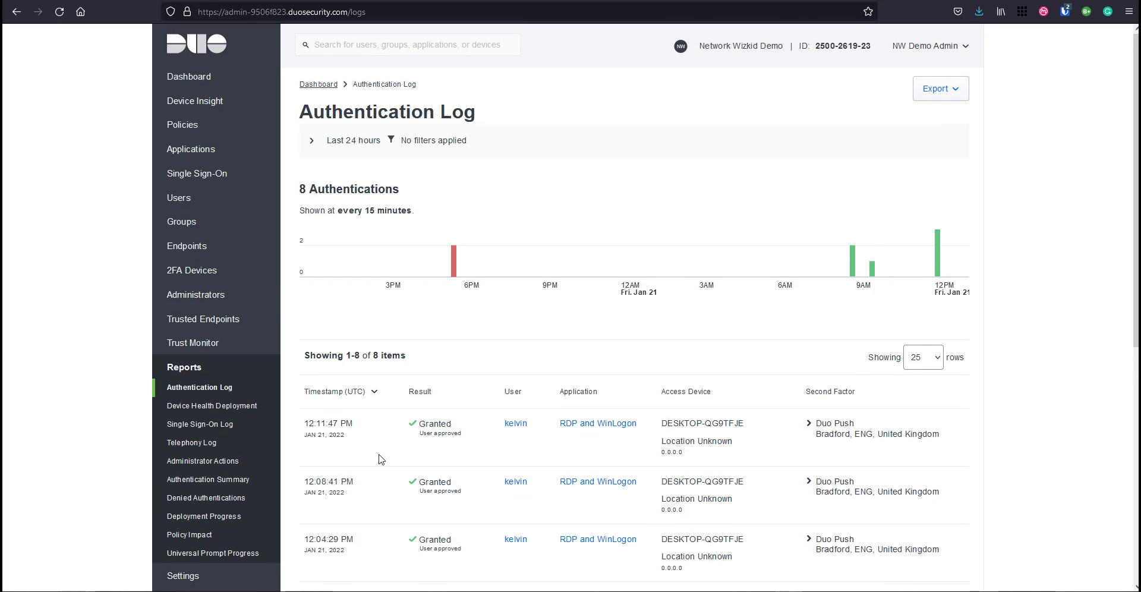
pyautogui.scroll(-3, 654, 437)
pyautogui.scroll(2, 656, 429)
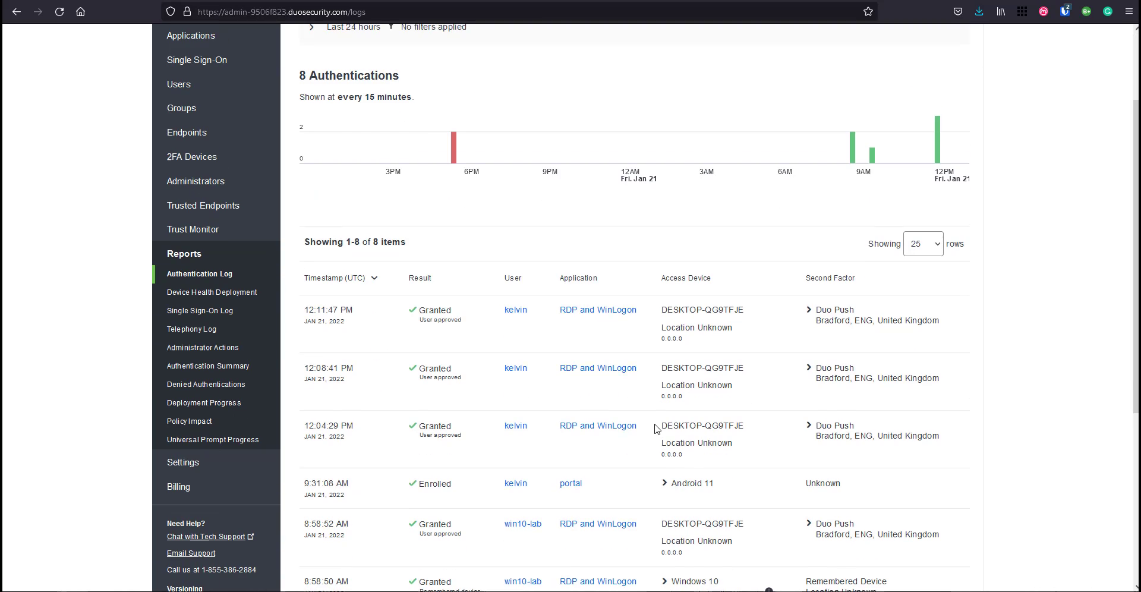
pyautogui.scroll(1, 656, 427)
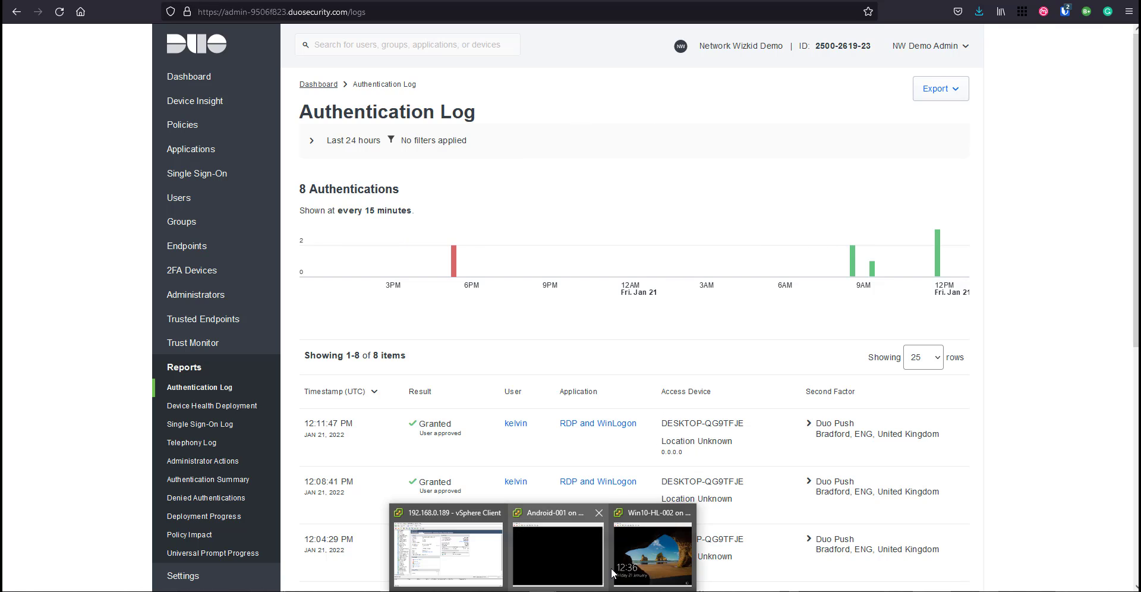
# - Disconnect the VM's network adapter via VM > Edit Settings and recapture input in the console
pyautogui.click(612, 573)
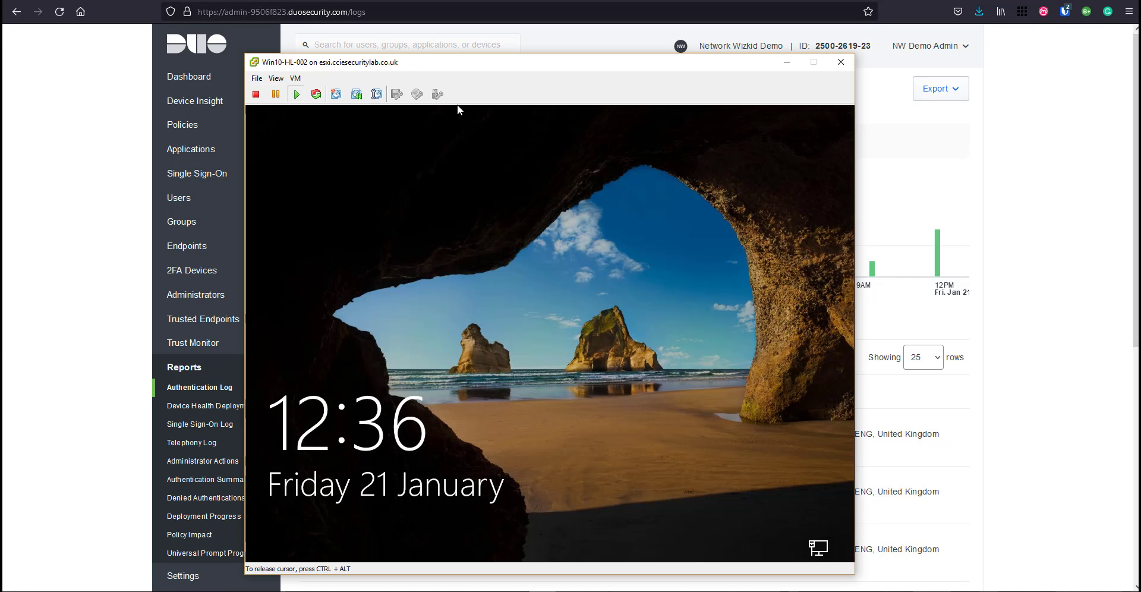
pyautogui.click(296, 78)
pyautogui.click(313, 130)
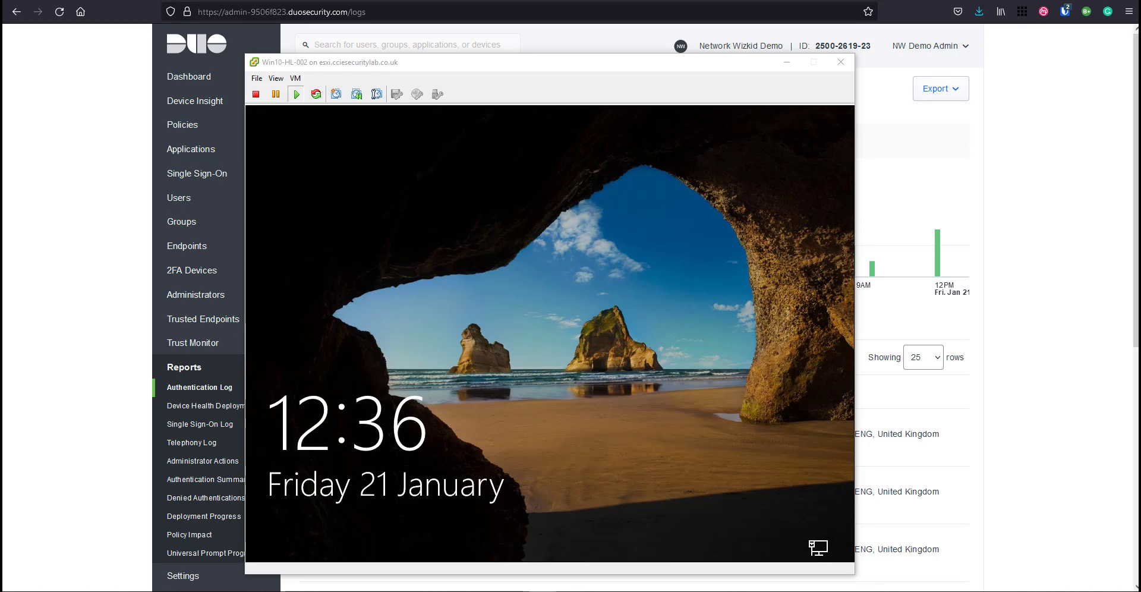
pyautogui.click(633, 391)
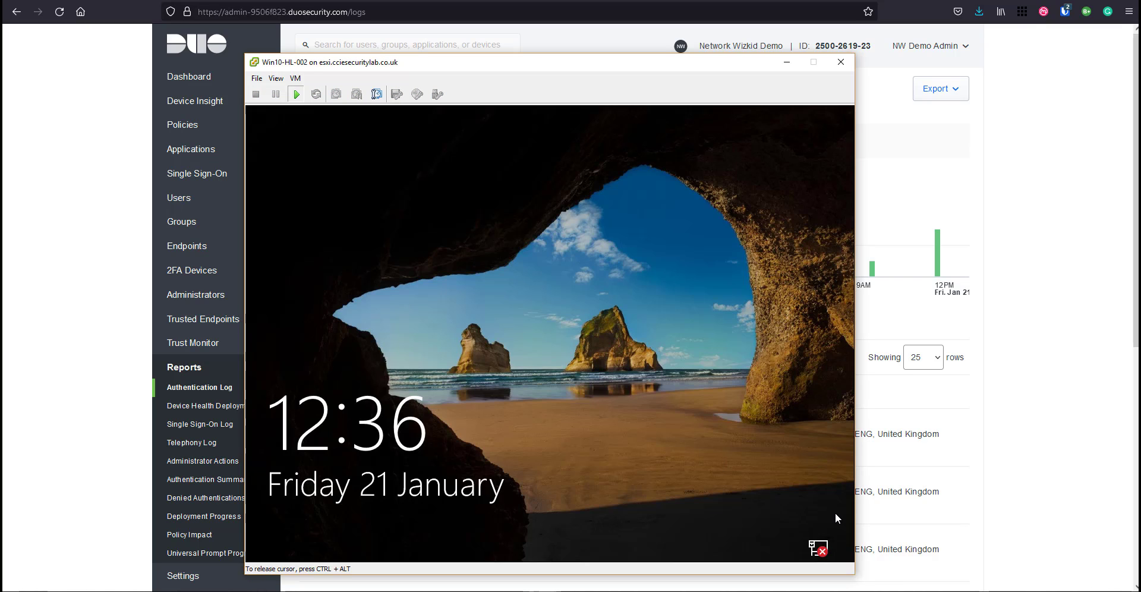
# - Submit the user's Windows password on the offline VM to reach Duo's six-digit offline passcode prompt
pyautogui.click(716, 444)
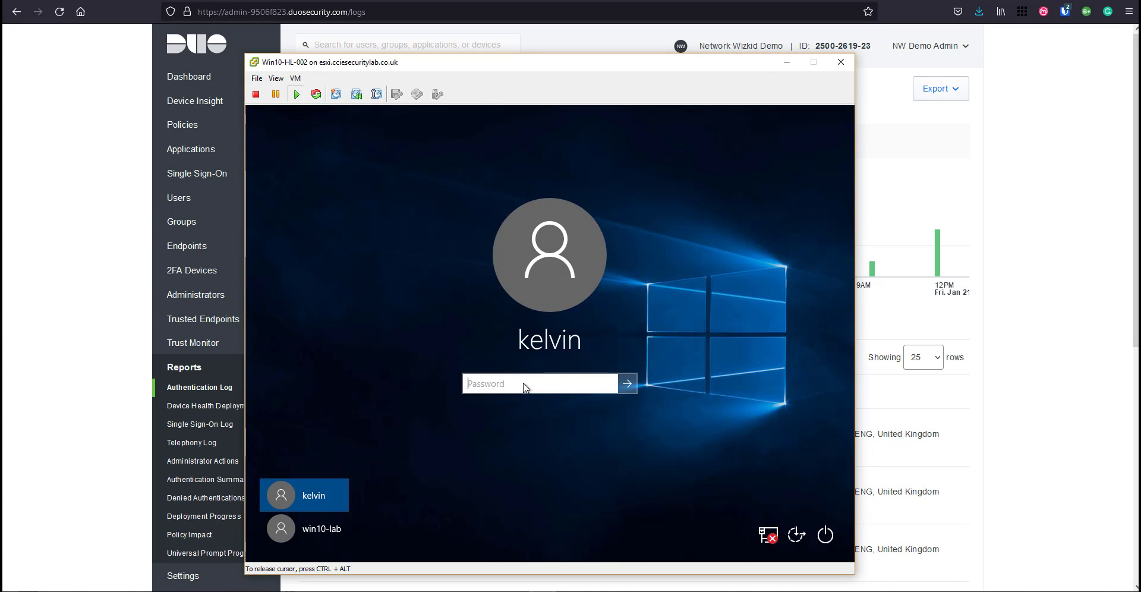
pyautogui.write('****')
pyautogui.press('BackSpace')
pyautogui.press('BackSpace')
pyautogui.press('BackSpace')
pyautogui.press('BackSpace')
pyautogui.press('BackSpace')
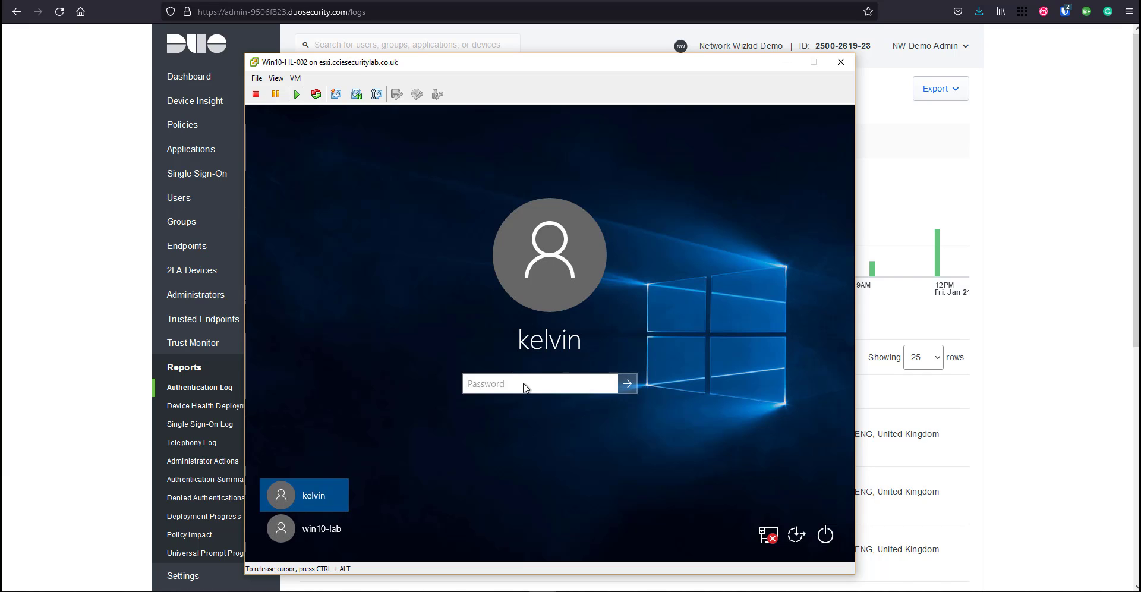
pyautogui.press('Return')
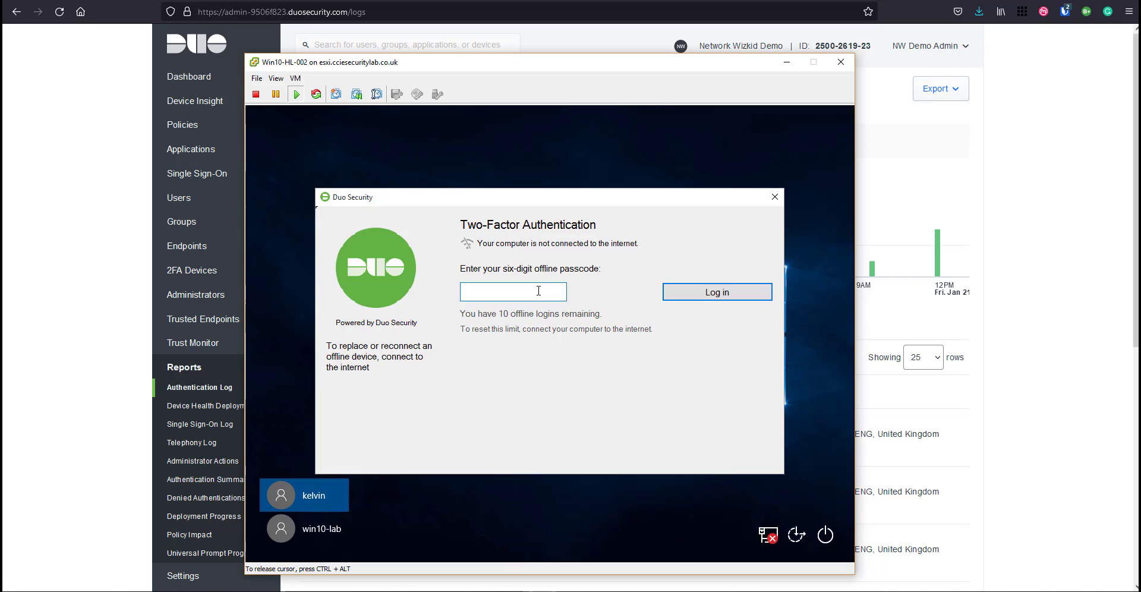
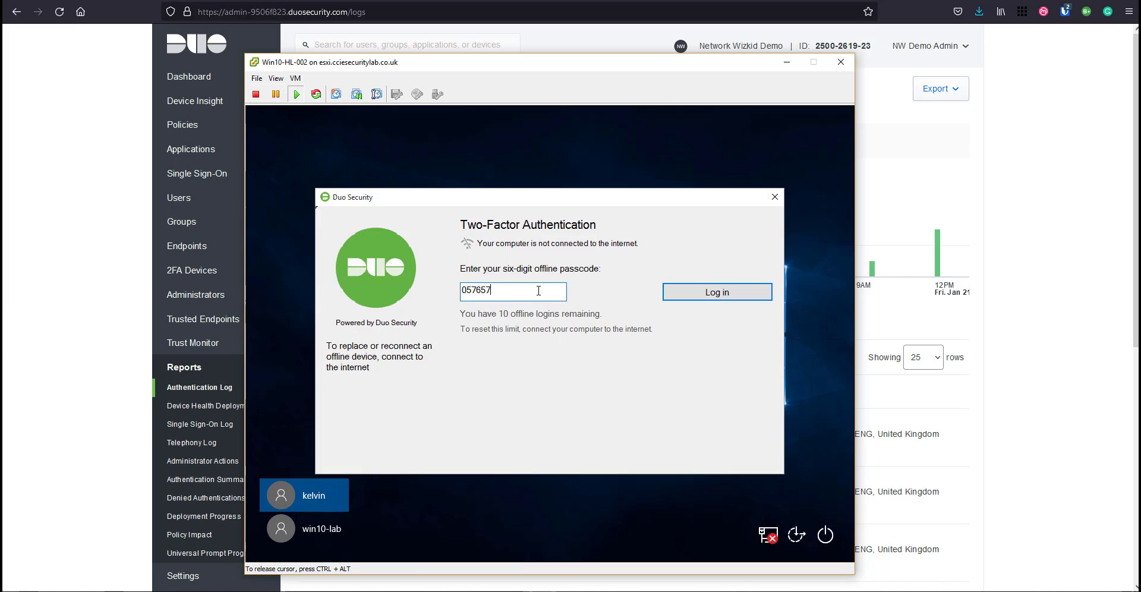
# - Log in with the Duo Mobile offline passcode, reaching the Windows Welcome screen
pyautogui.click(717, 291)
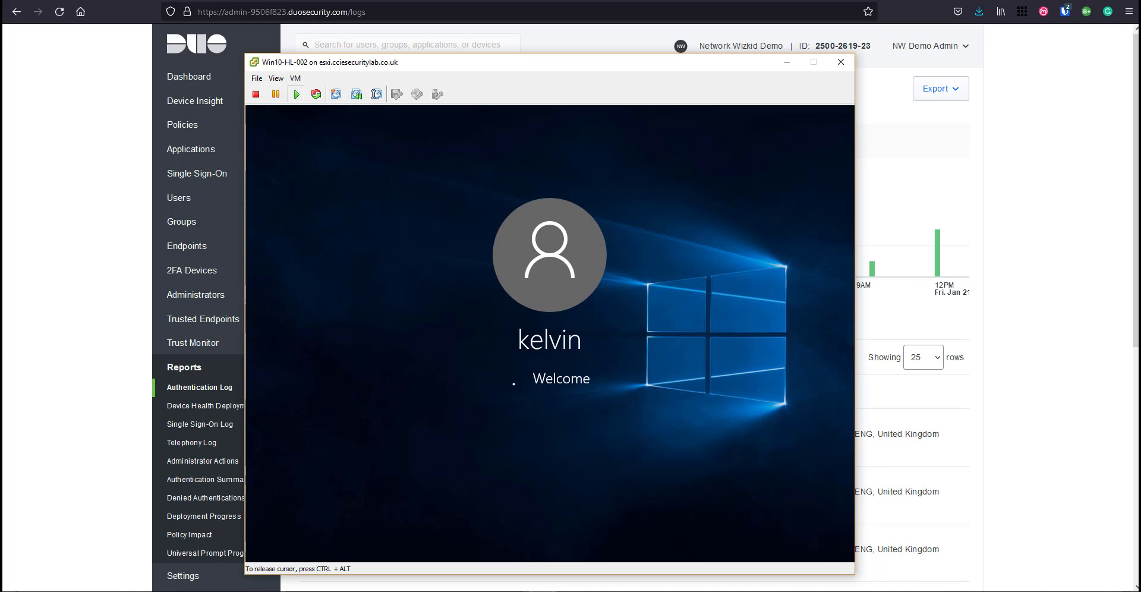
# - Release the cursor from the VM and reload the Authentication Log, still showing 8 authentications
pyautogui.hotkey('ctrl', 'alt')
pyautogui.click(1036, 262)
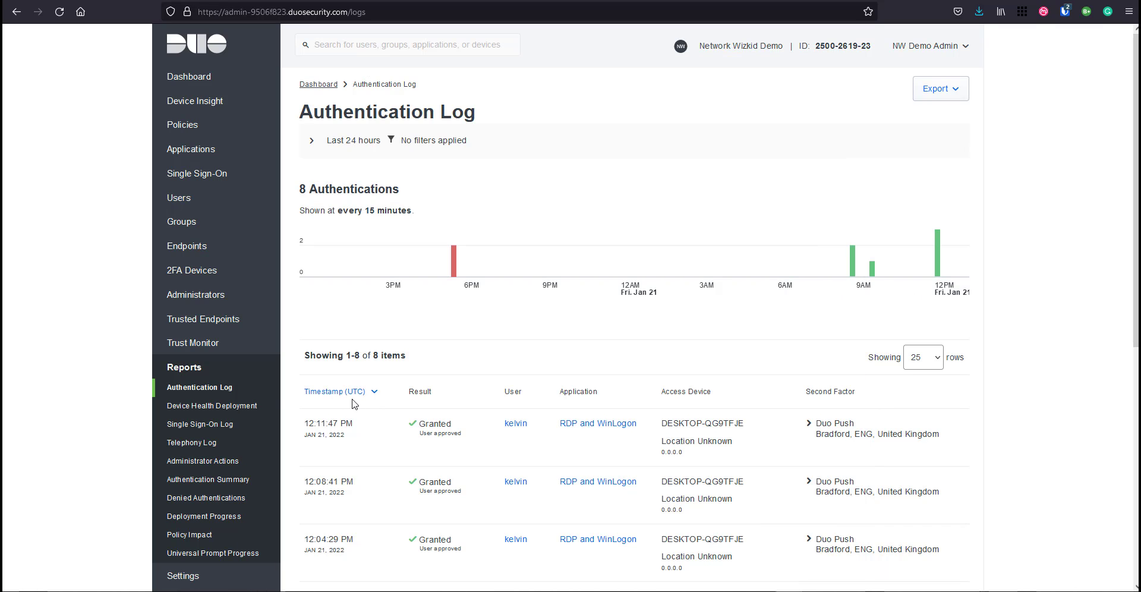
pyautogui.click(229, 392)
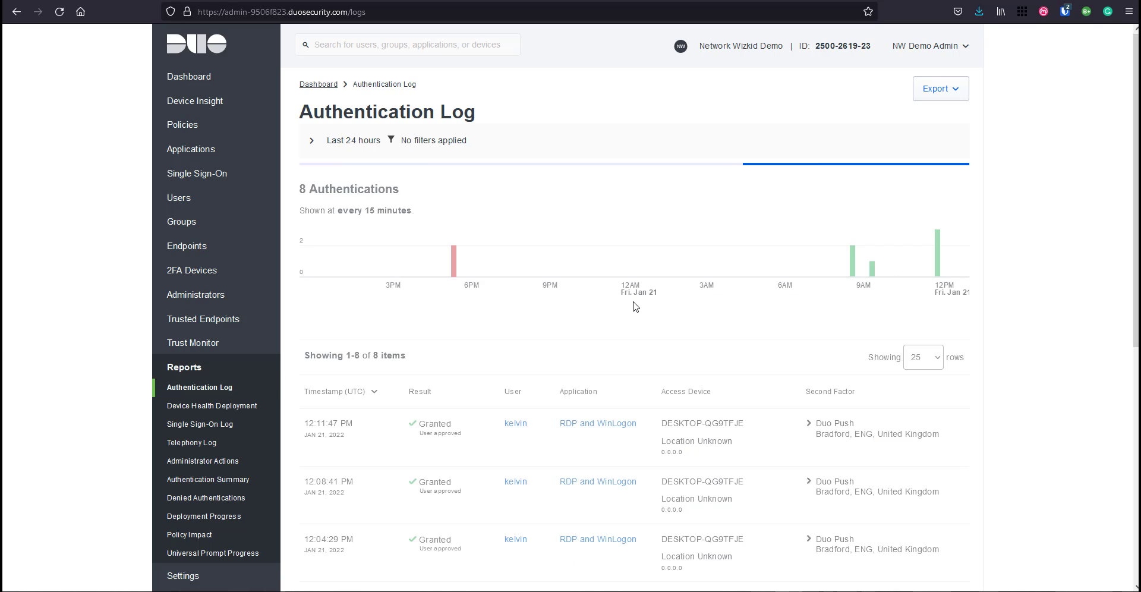
pyautogui.scroll(-2, 635, 306)
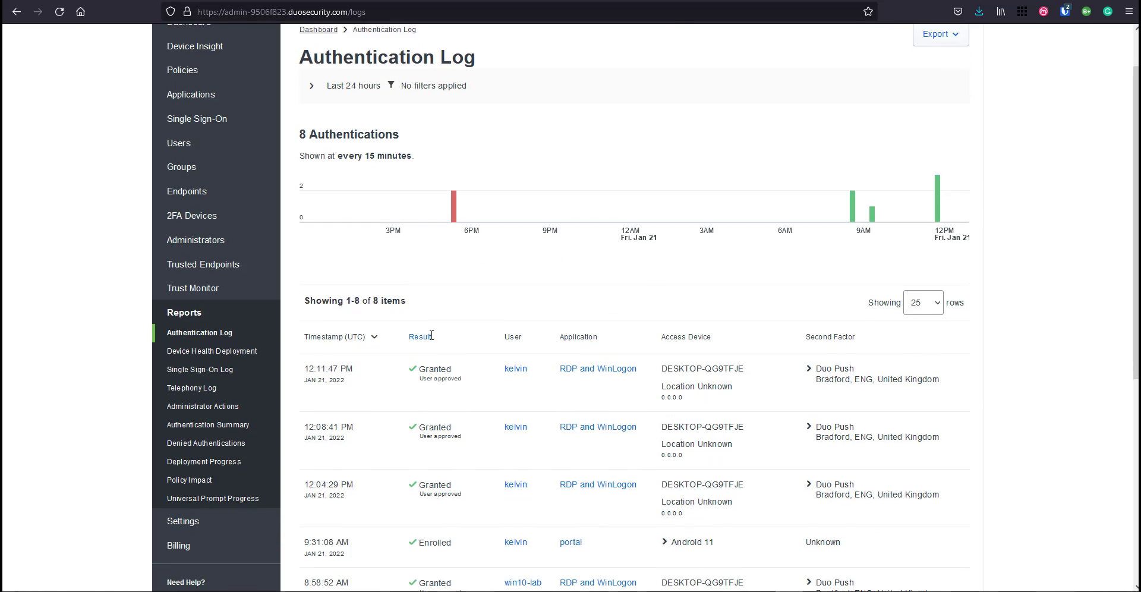
pyautogui.scroll(2, 391, 389)
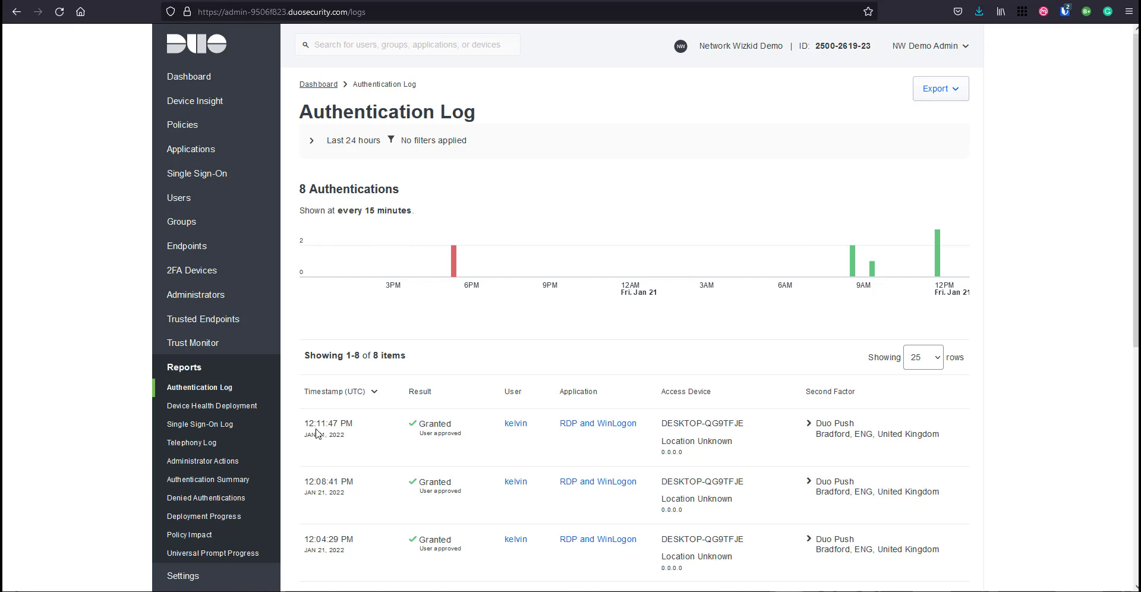
# - Bring the Windows 10 VM console forward, recapture input, and open the Start menu
pyautogui.moveTo(570, 590)
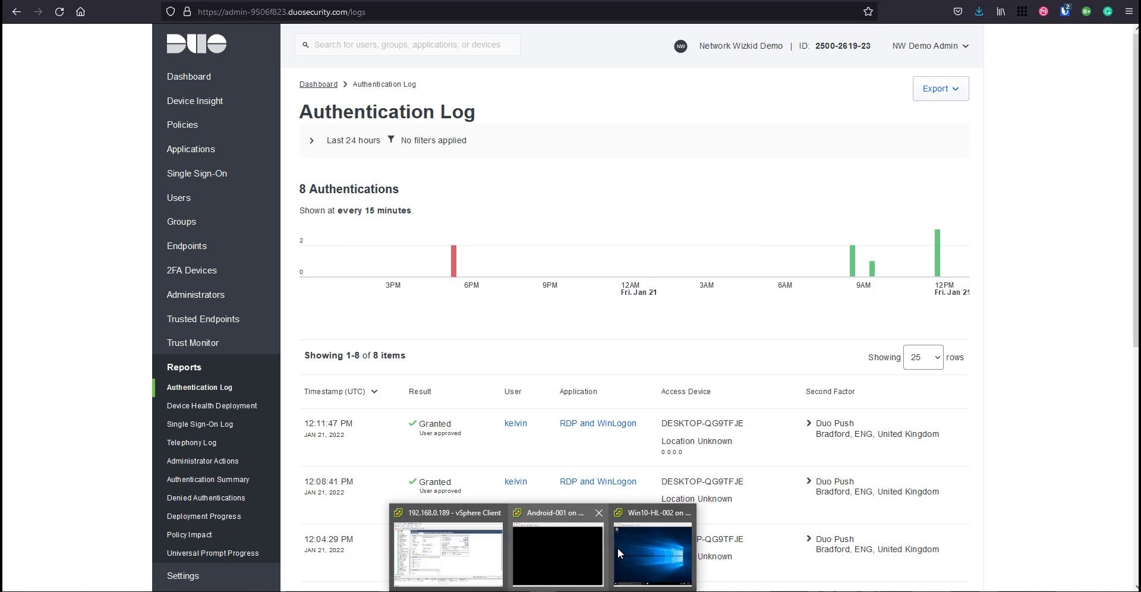
pyautogui.click(653, 550)
pyautogui.click(476, 426)
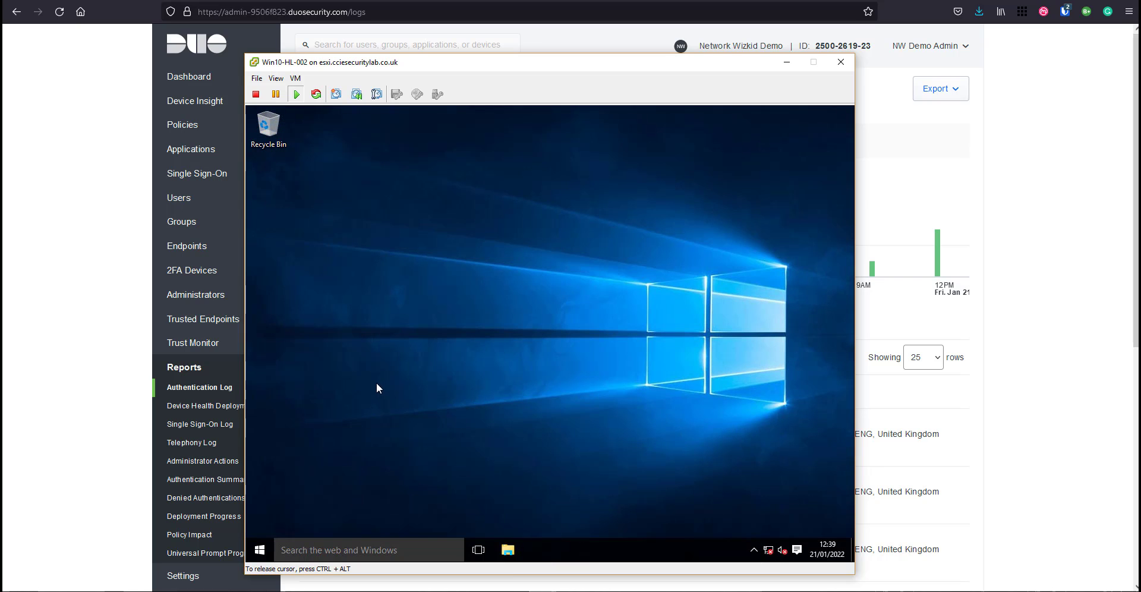
pyautogui.hotkey('ctrl', 'alt')
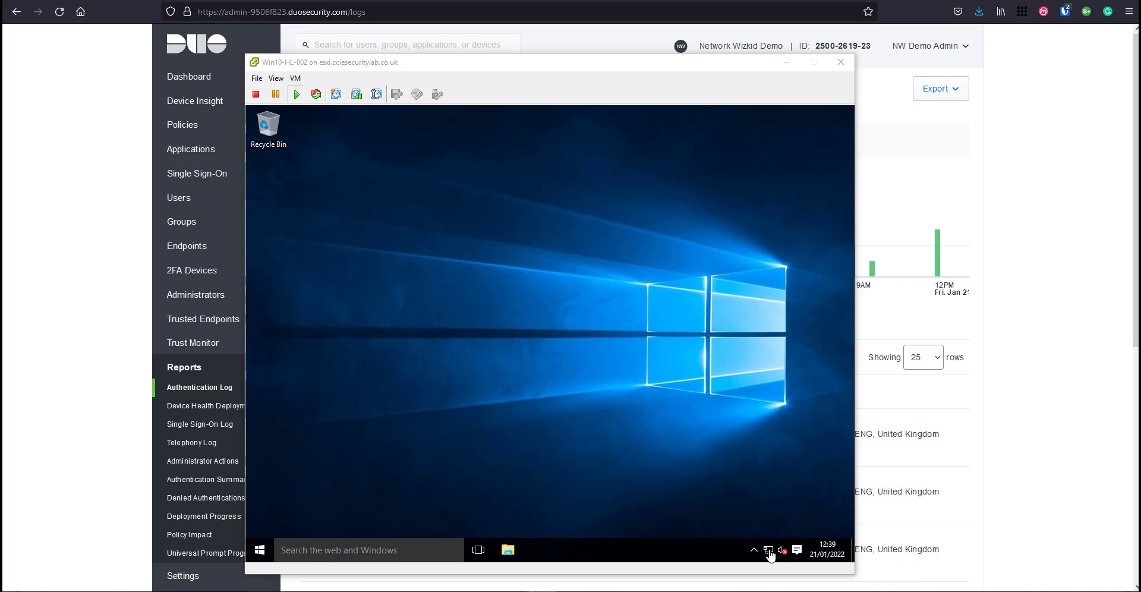
pyautogui.click(673, 445)
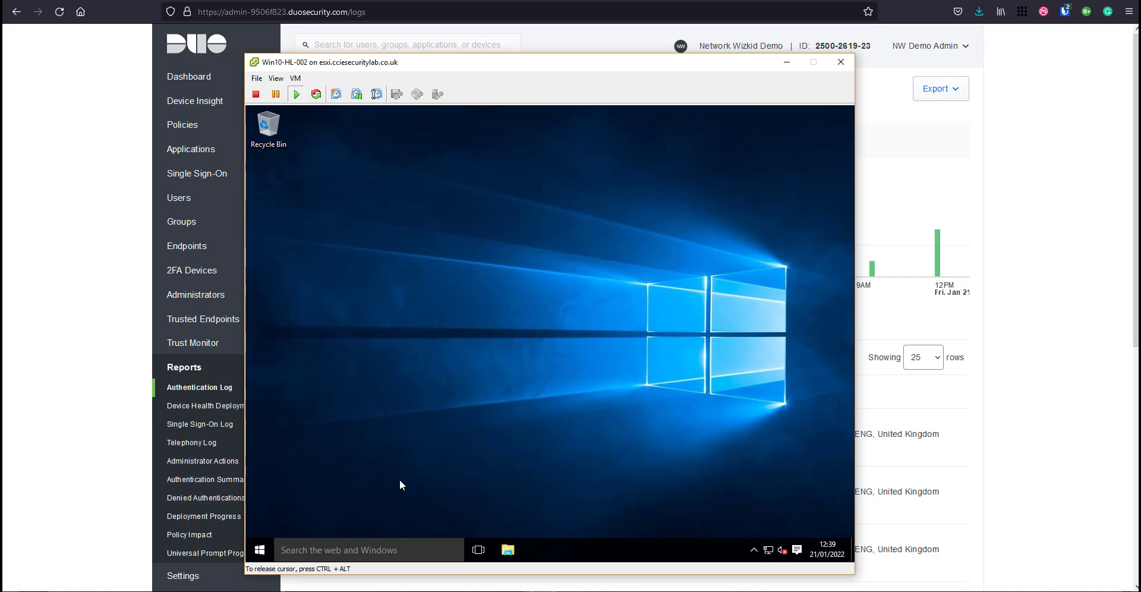
pyautogui.click(266, 549)
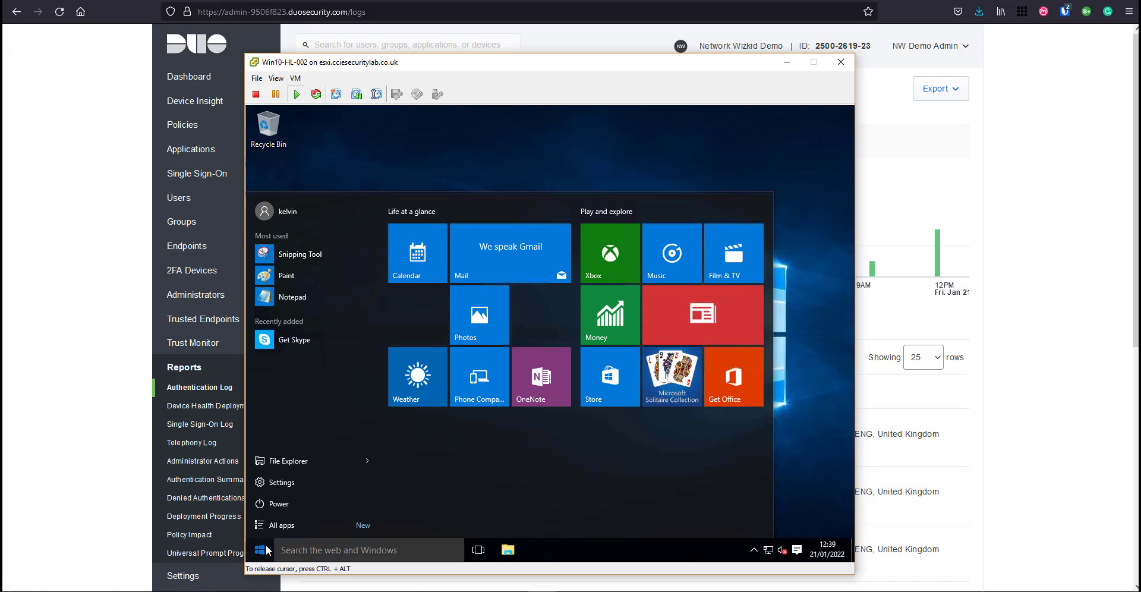
# - Sign the user out of Windows, sign back in with the password, and release the cursor
pyautogui.click(276, 216)
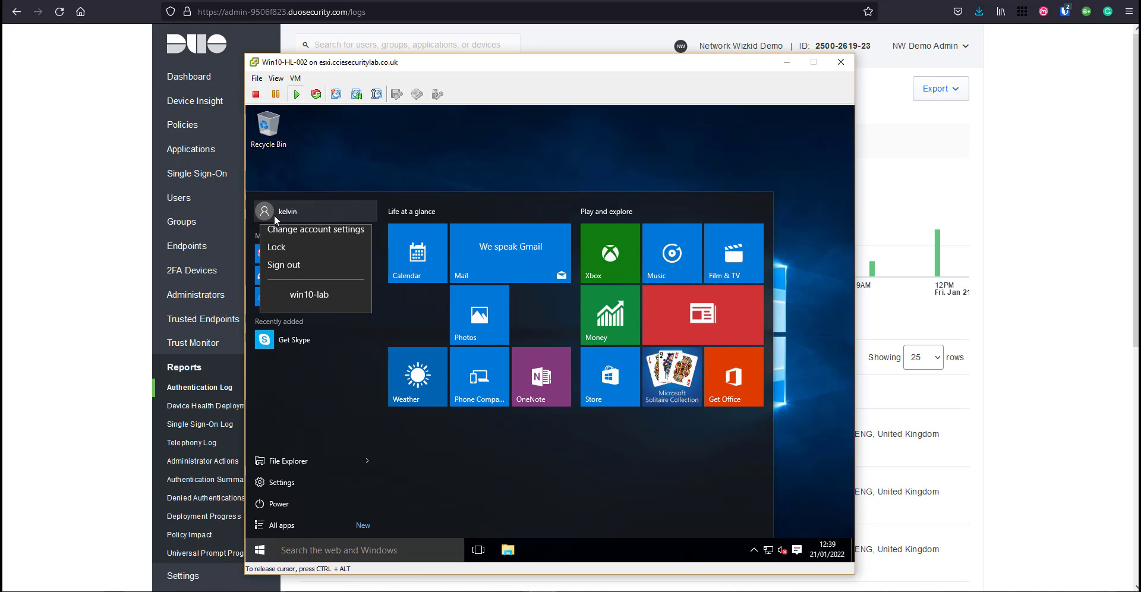
pyautogui.click(283, 271)
pyautogui.click(486, 439)
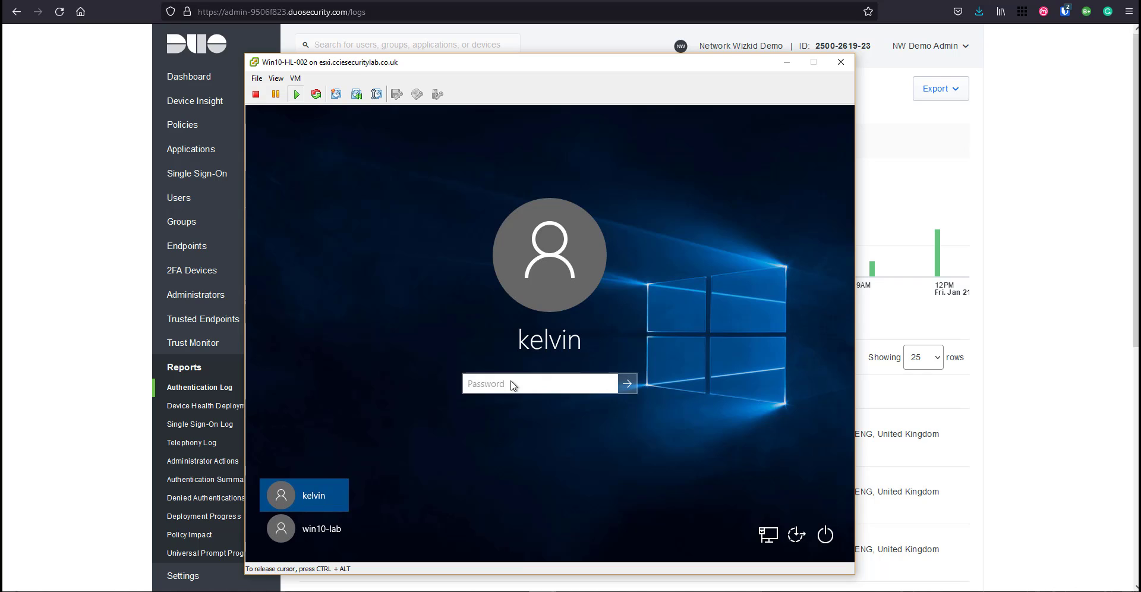
pyautogui.write('••••••')
pyautogui.press('BackSpace')
pyautogui.press('BackSpace')
pyautogui.press('BackSpace')
pyautogui.press('BackSpace')
pyautogui.press('BackSpace')
pyautogui.press('BackSpace')
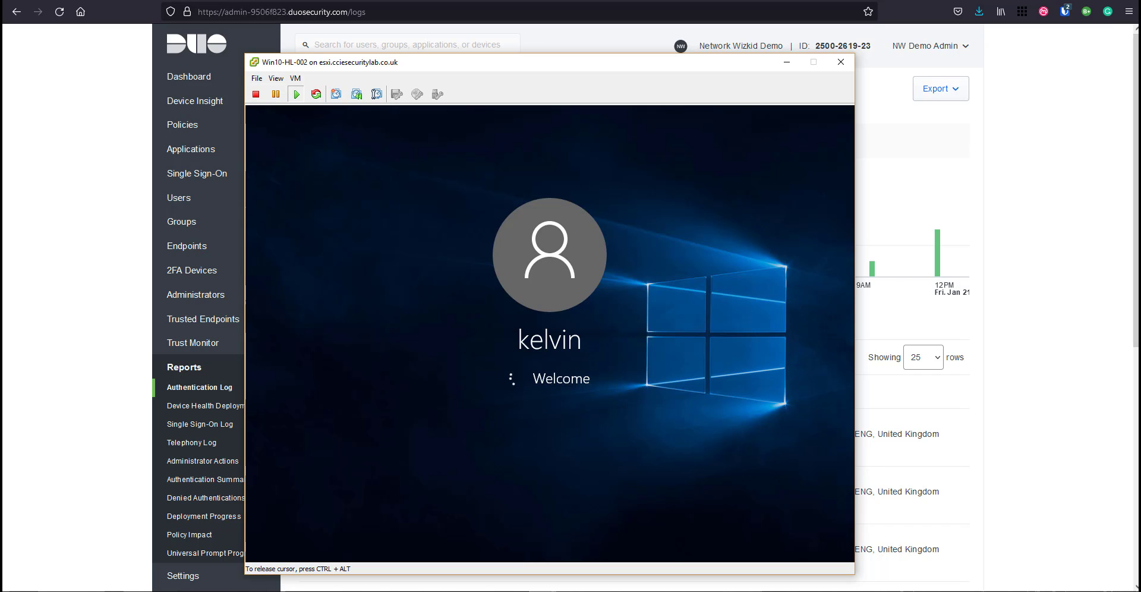
pyautogui.hotkey('ctrl', 'alt')
# - Reload the Authentication Log and review kelvin's 12:38:07 PM Offline Duo Mobile Passcode entry and the 12:41:09 PM login
pyautogui.click(1034, 277)
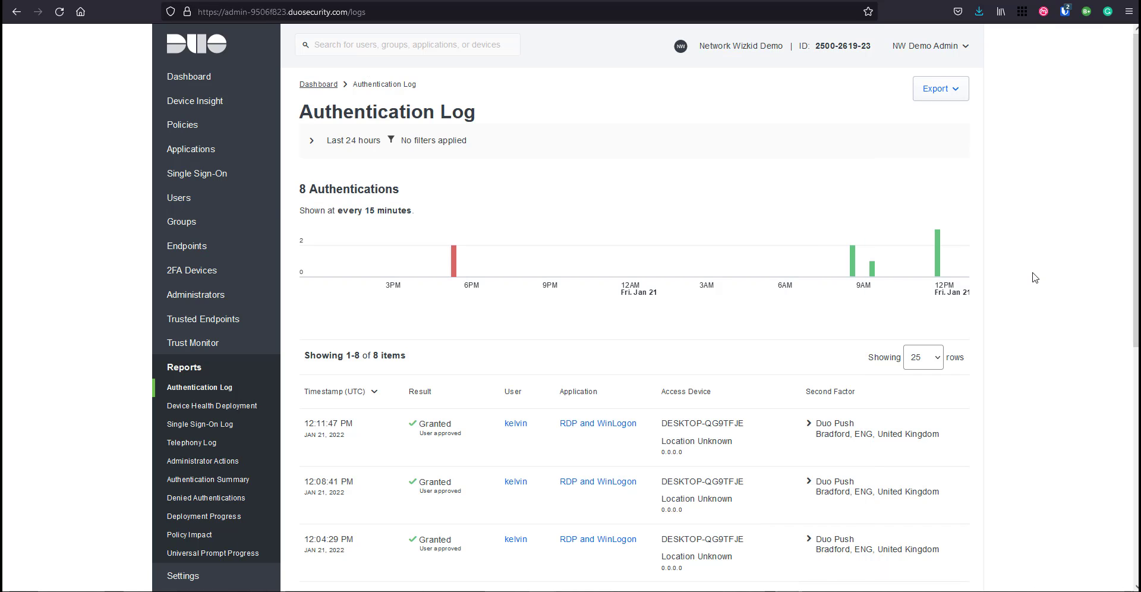
pyautogui.click(174, 389)
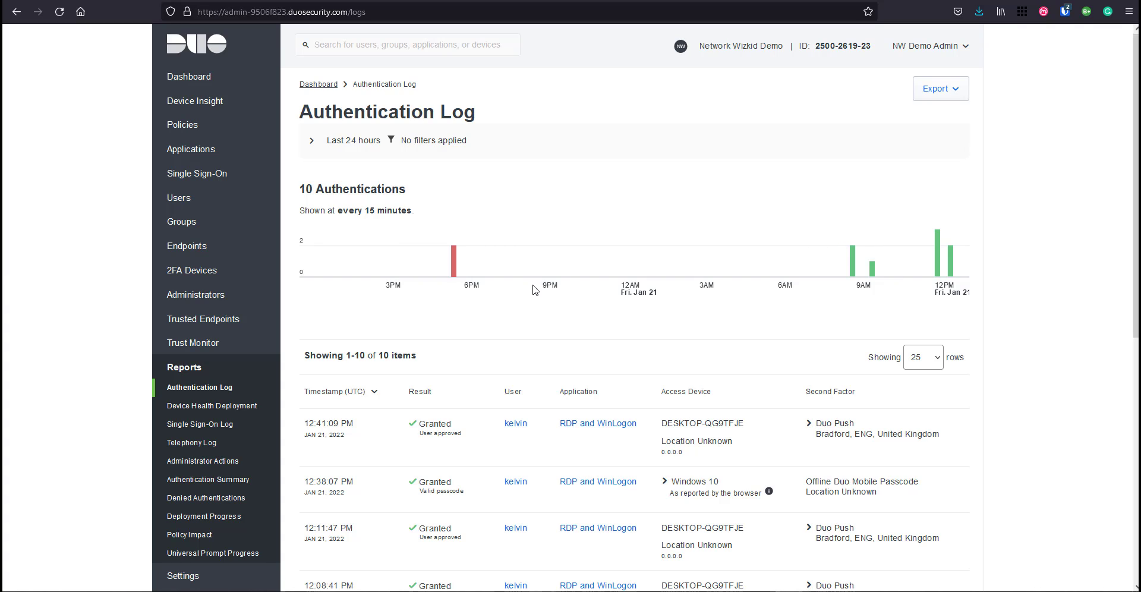
pyautogui.moveTo(539, 279)
pyautogui.moveTo(900, 492); pyautogui.dragTo(326, 483)
pyautogui.click(407, 487)
pyautogui.moveTo(303, 422); pyautogui.dragTo(946, 437)
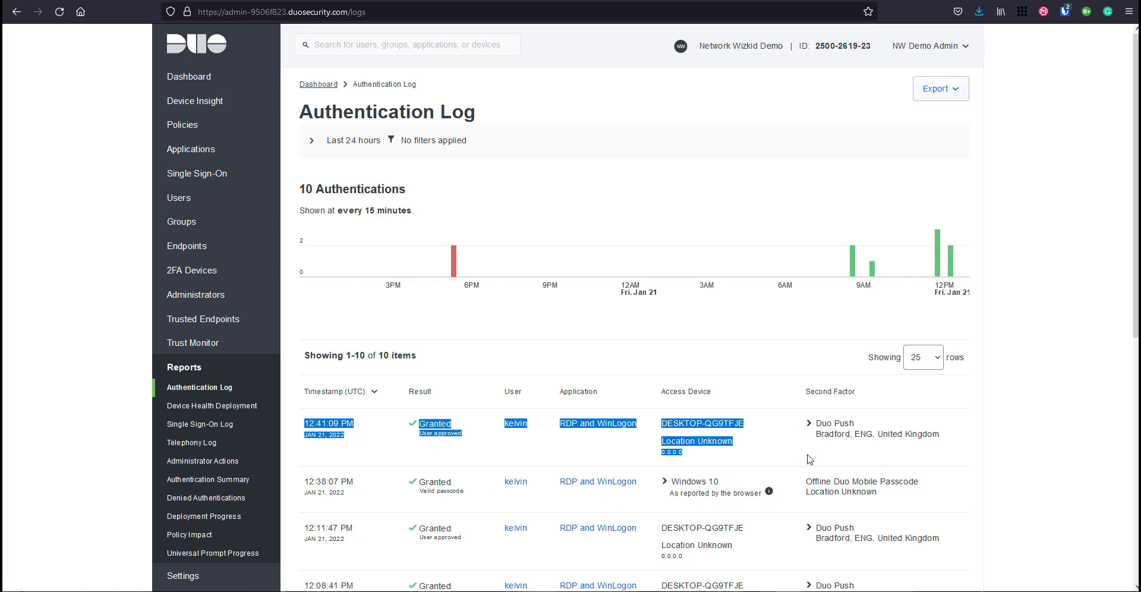
pyautogui.click(822, 479)
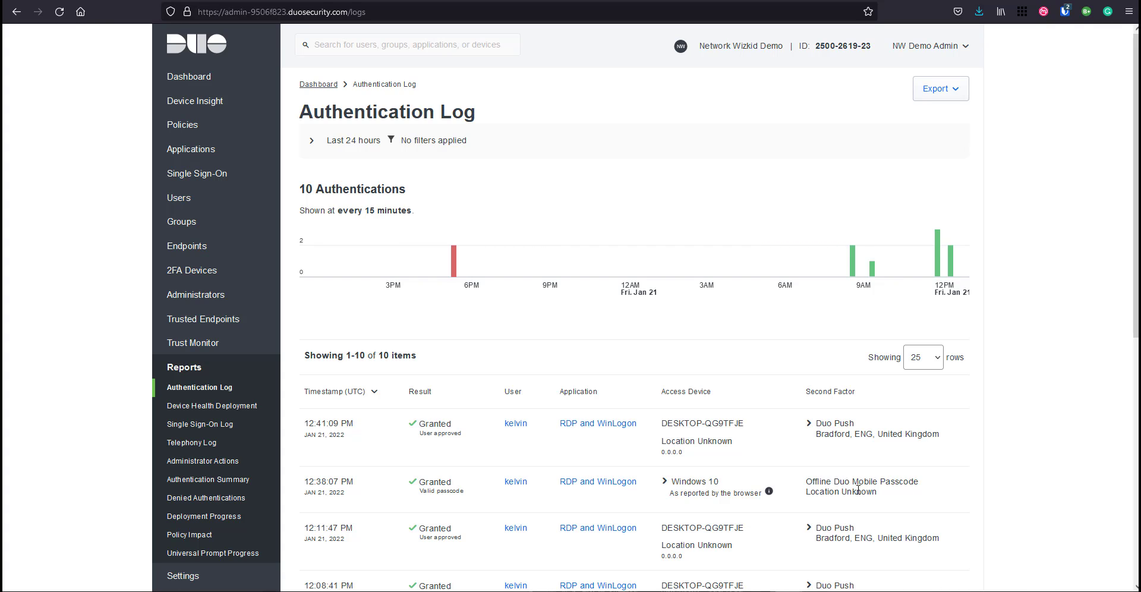